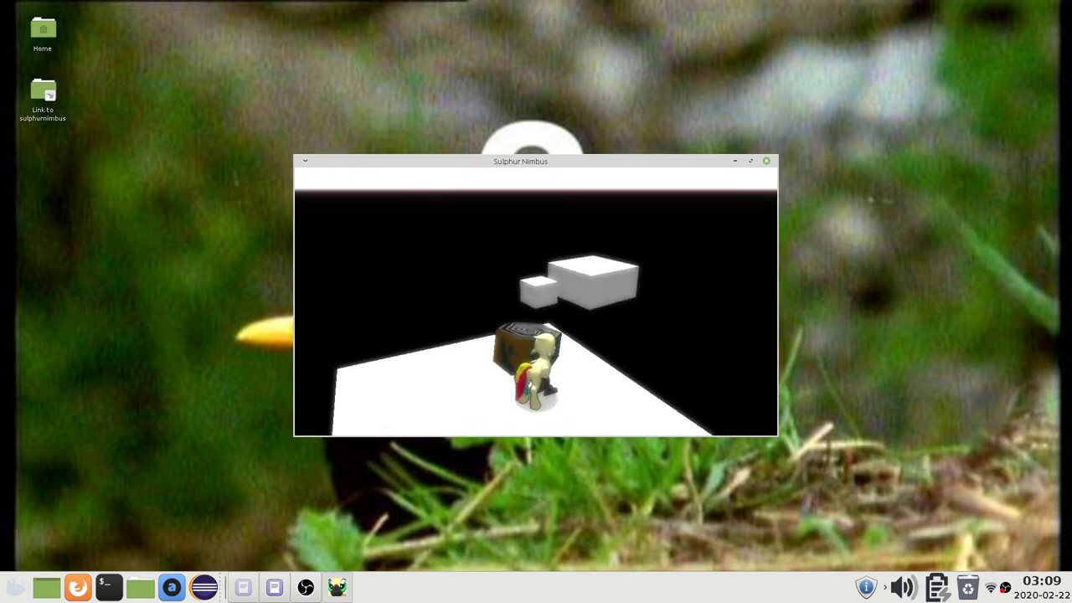
- Return from the game test to the map editor and set the new object class to VolObjMesh
key("Escape")
left_click(600, 32)
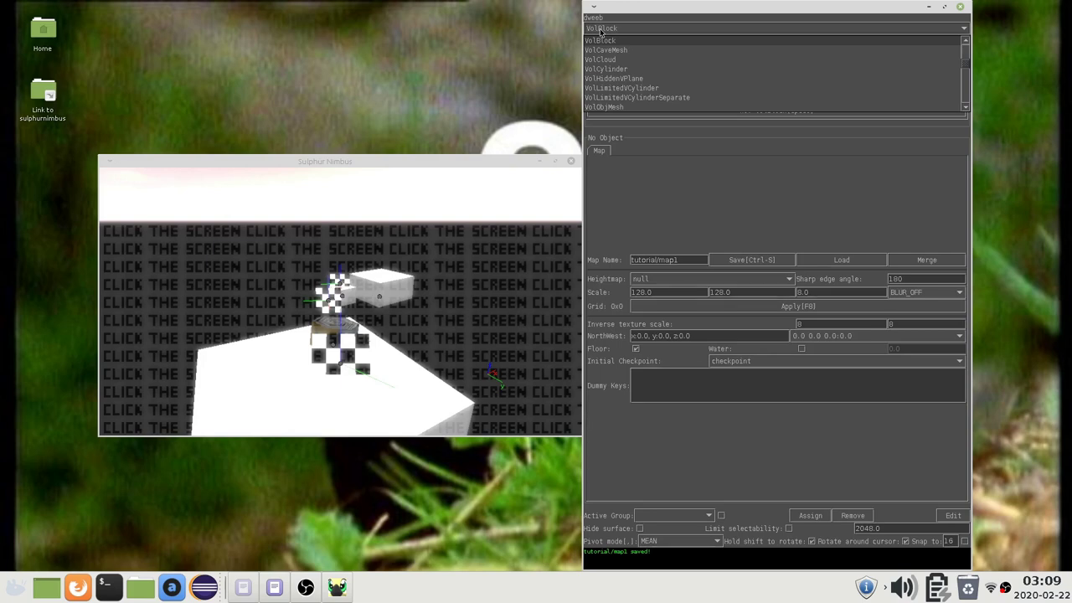
type("volo")
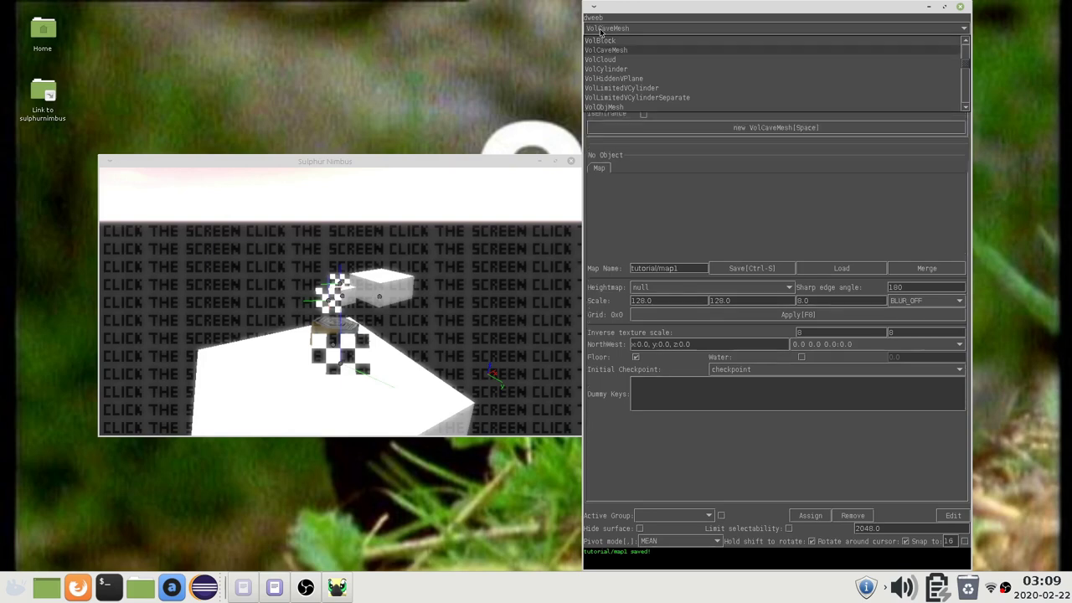
key("Return")
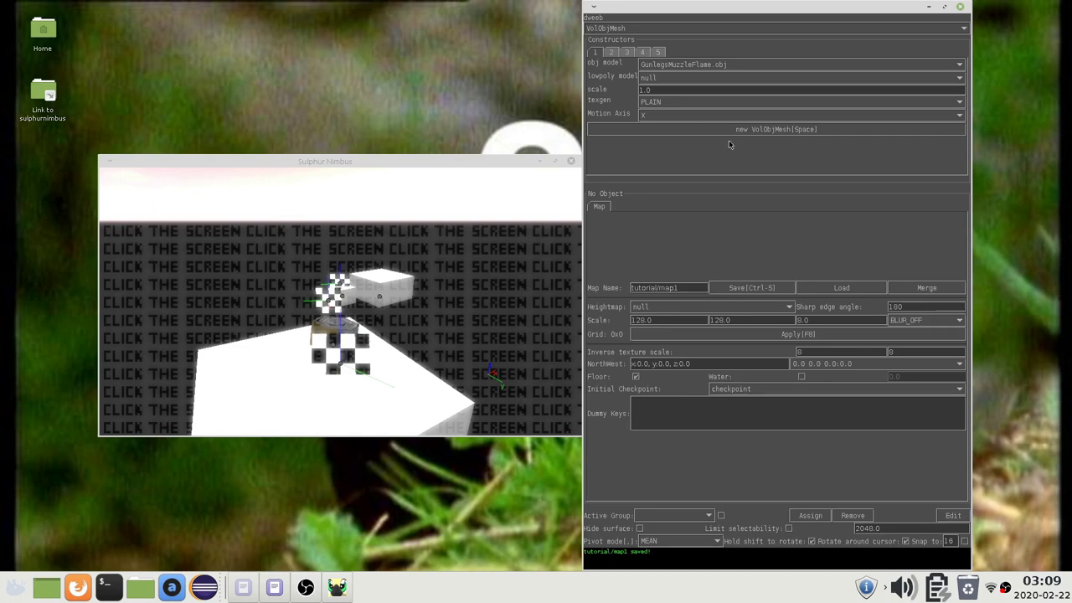
- Compare the VolObjMesh constructors and choose constructor 4, which offers collision model and Non-Terrain options
left_click(626, 52)
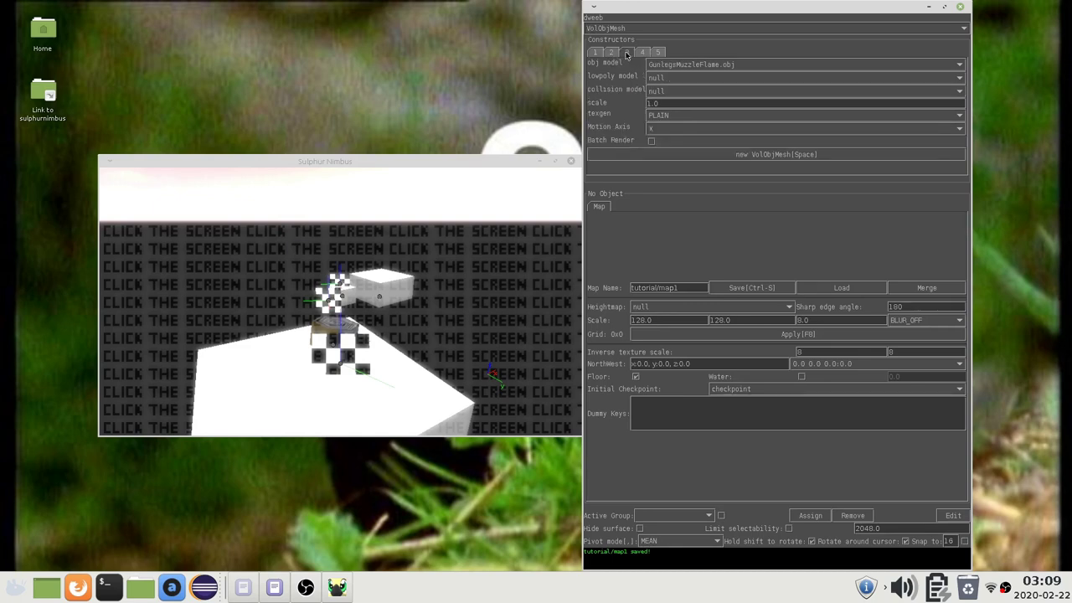
left_click(643, 54)
left_click(661, 55)
left_click(646, 55)
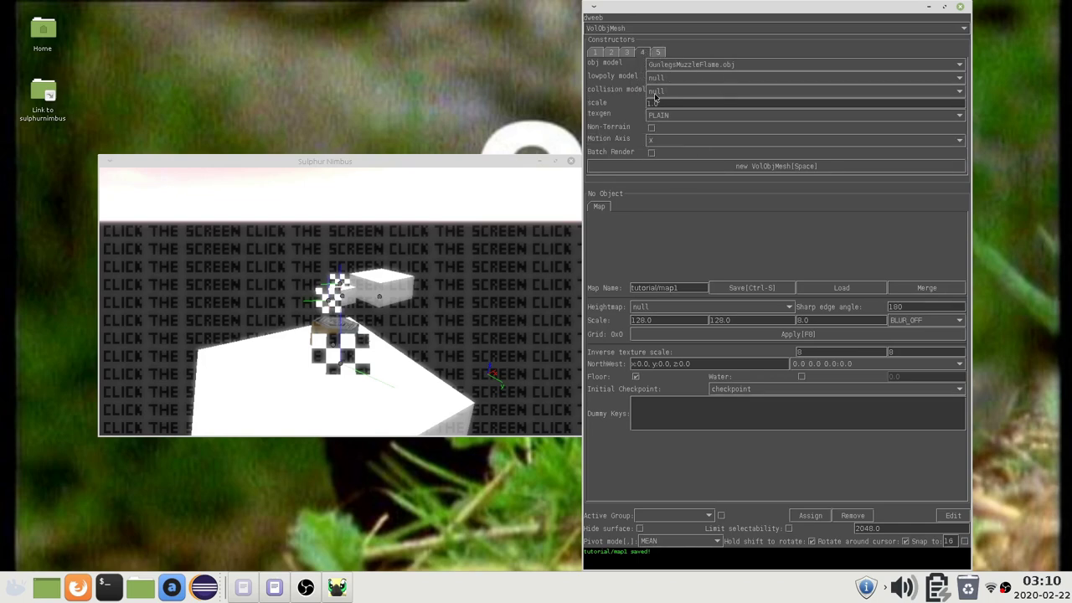
- Look through the available obj models for the new VolObjMesh without changing the selection
left_click(678, 65)
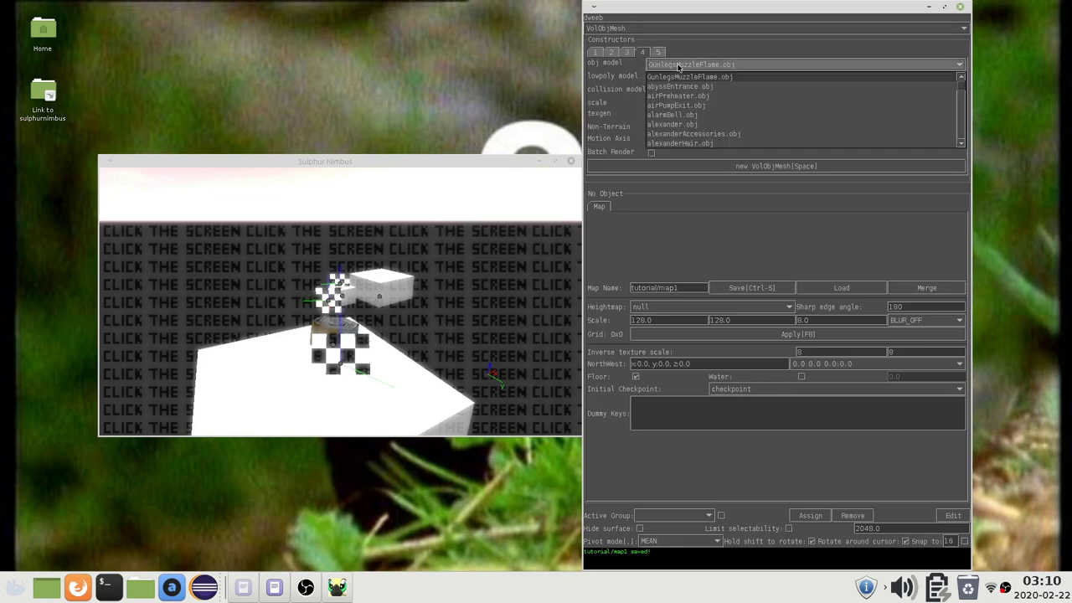
scroll(703, 119, "down", 6)
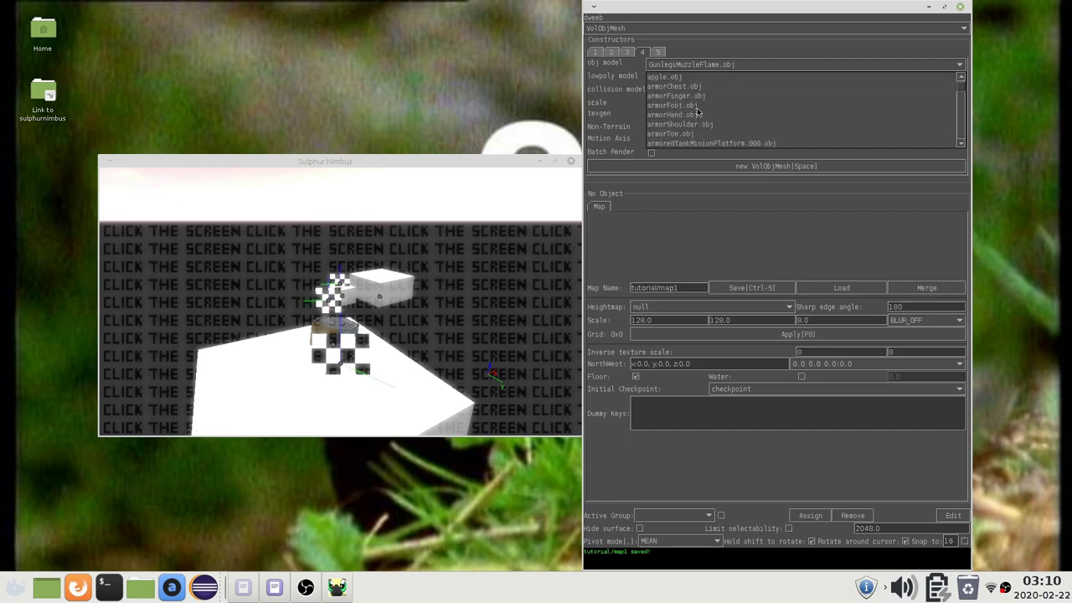
scroll(713, 120, "down", 4)
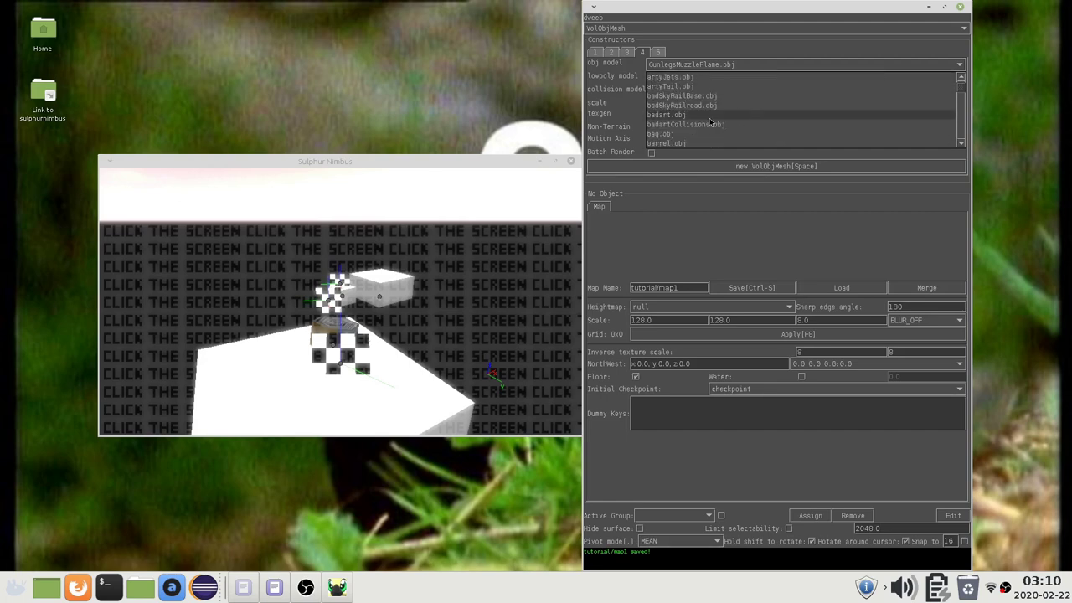
left_click(622, 83)
- Browse the obj files in the game's res/models folder in the file manager
double_click(43, 92)
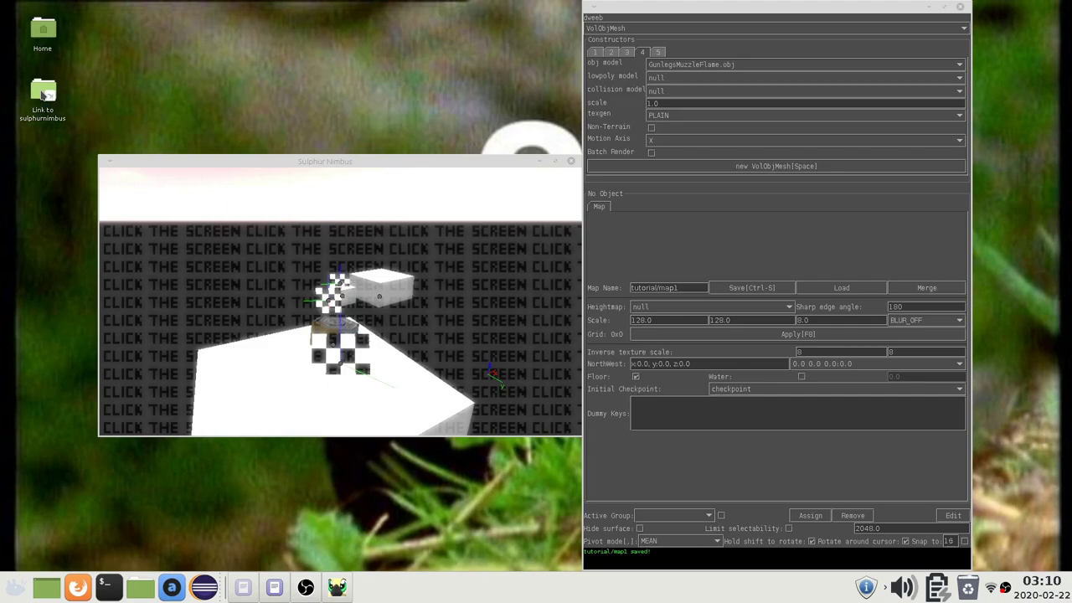
left_click(109, 96)
double_click(109, 96)
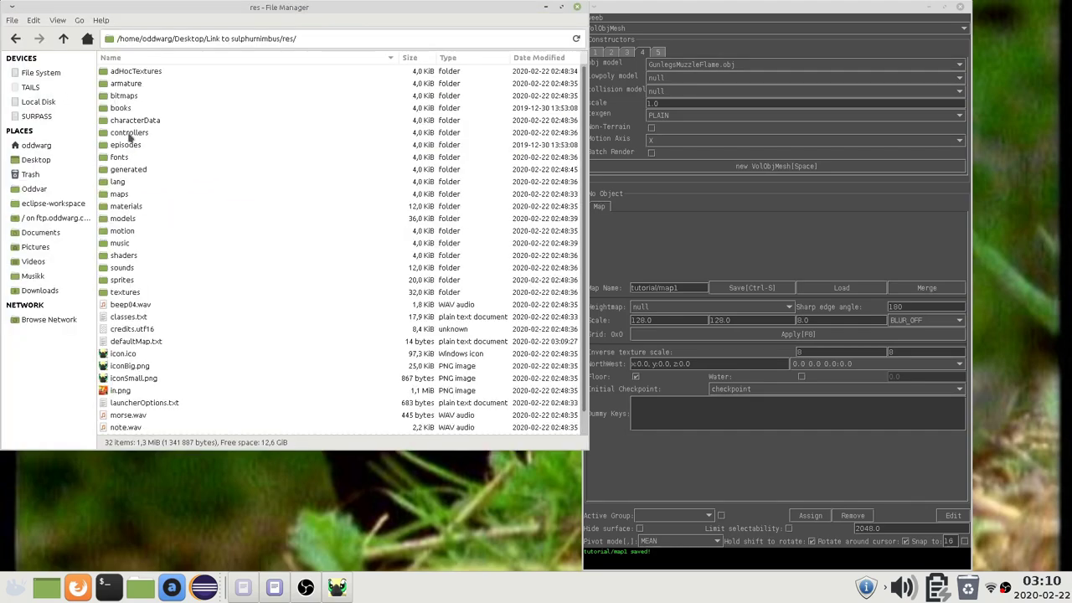
double_click(122, 216)
left_click(134, 194)
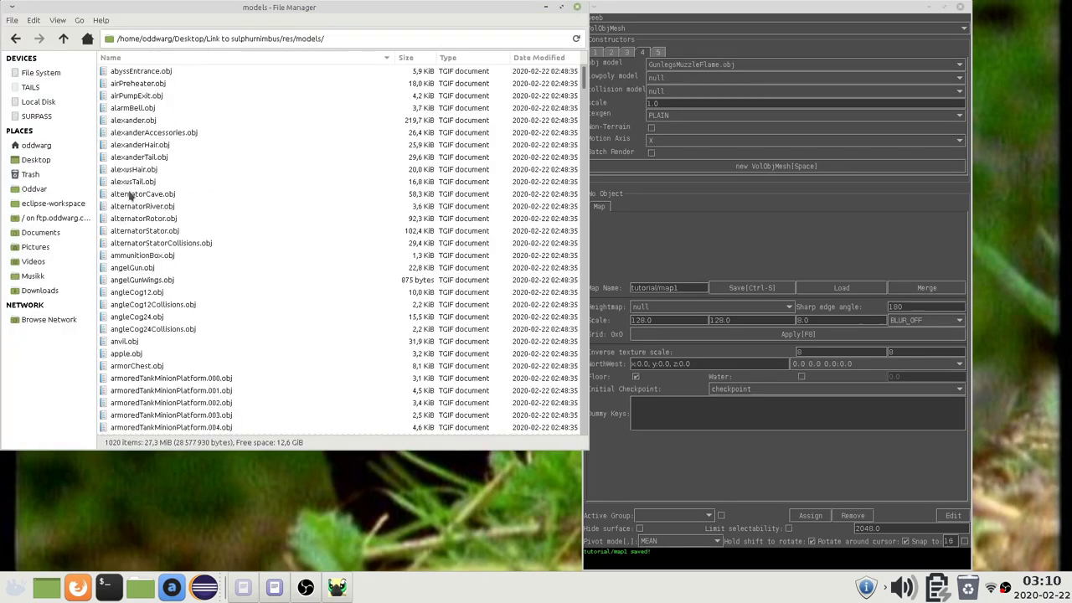
scroll(371, 173, "down", 5)
scroll(323, 215, "down", 15)
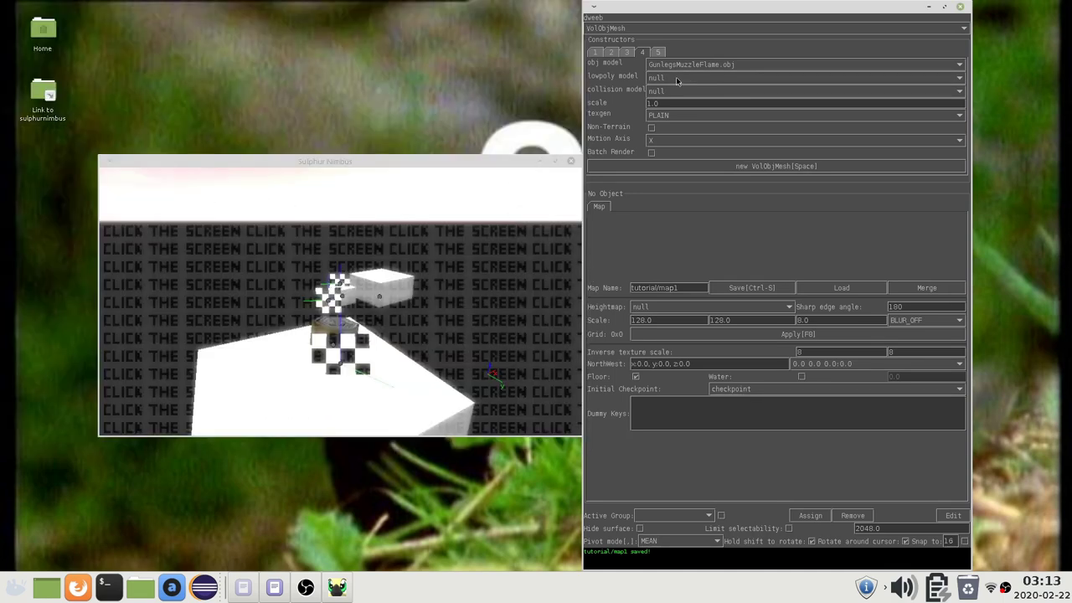
- Look through the available lowpoly models and leave the choice at null
left_click(677, 80)
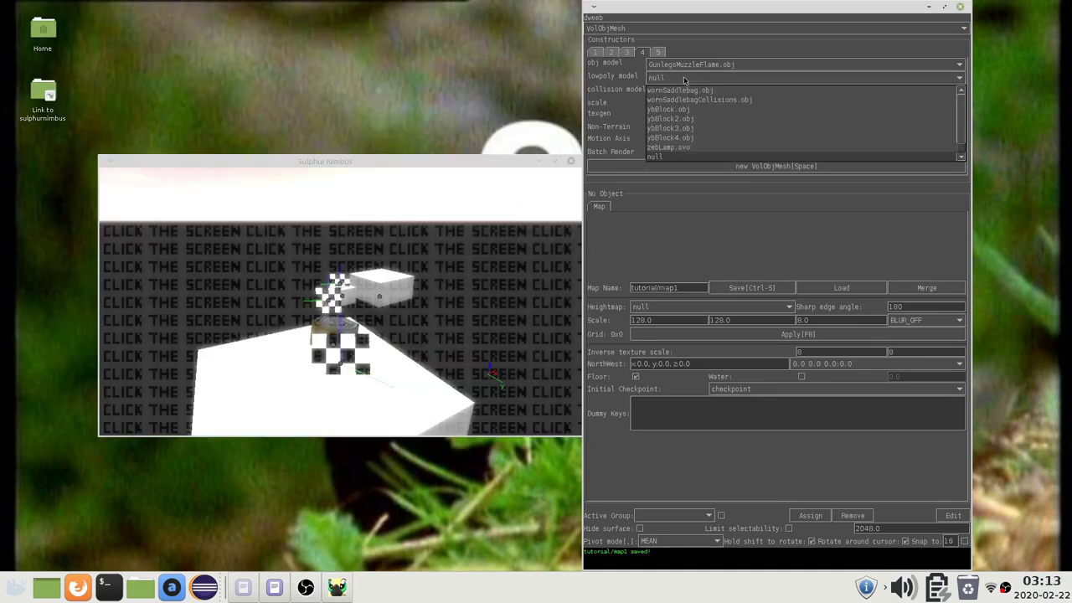
scroll(695, 125, "up", 3)
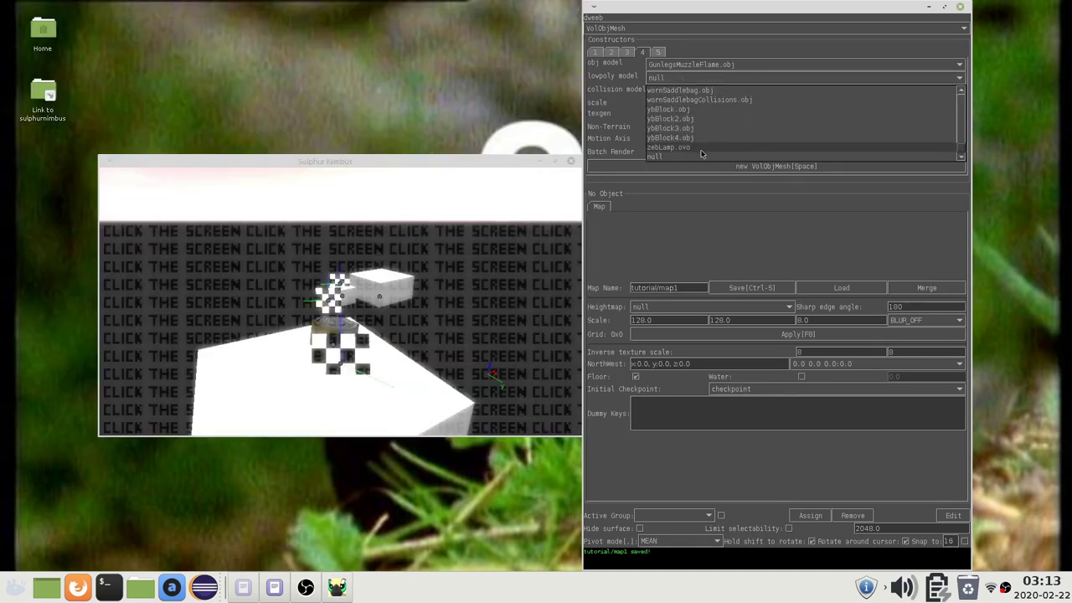
left_click(659, 79)
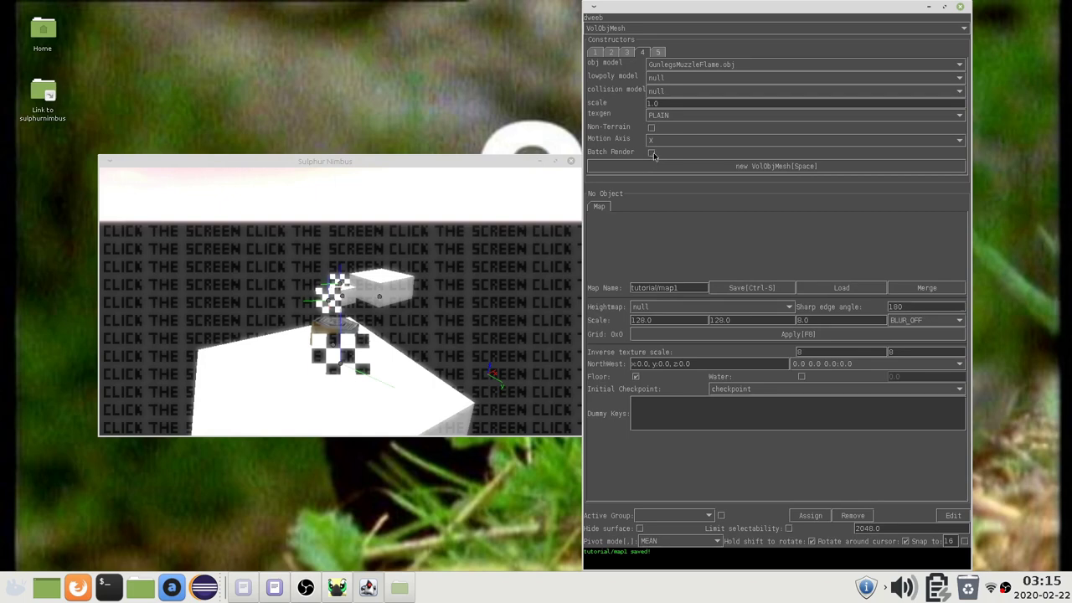
- Set the obj model to stub1.obj and check the collision model choices, keeping null
left_click(651, 67)
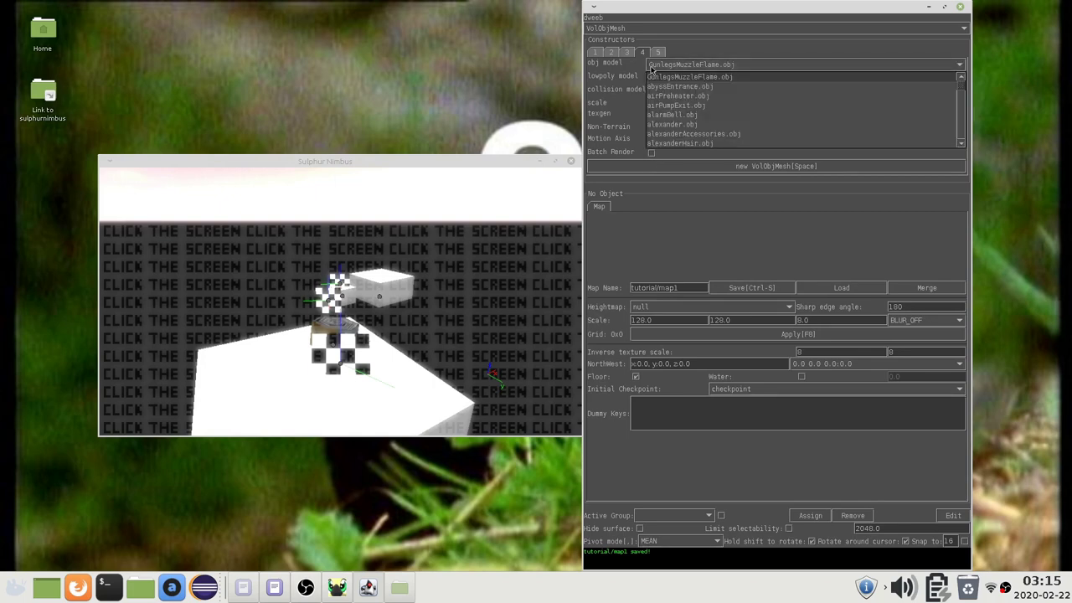
type("stub1")
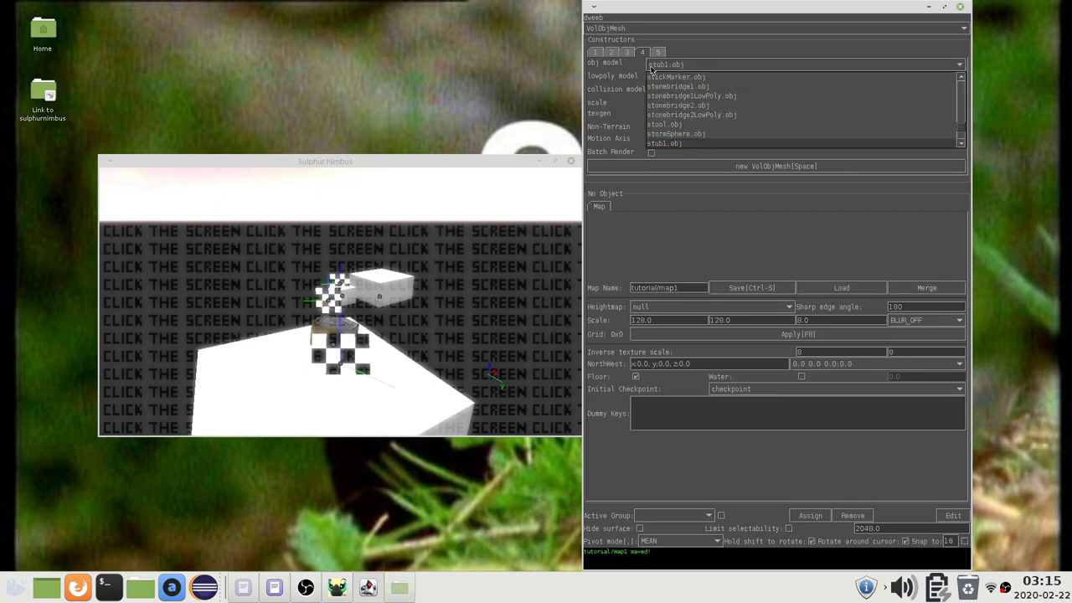
key("Return")
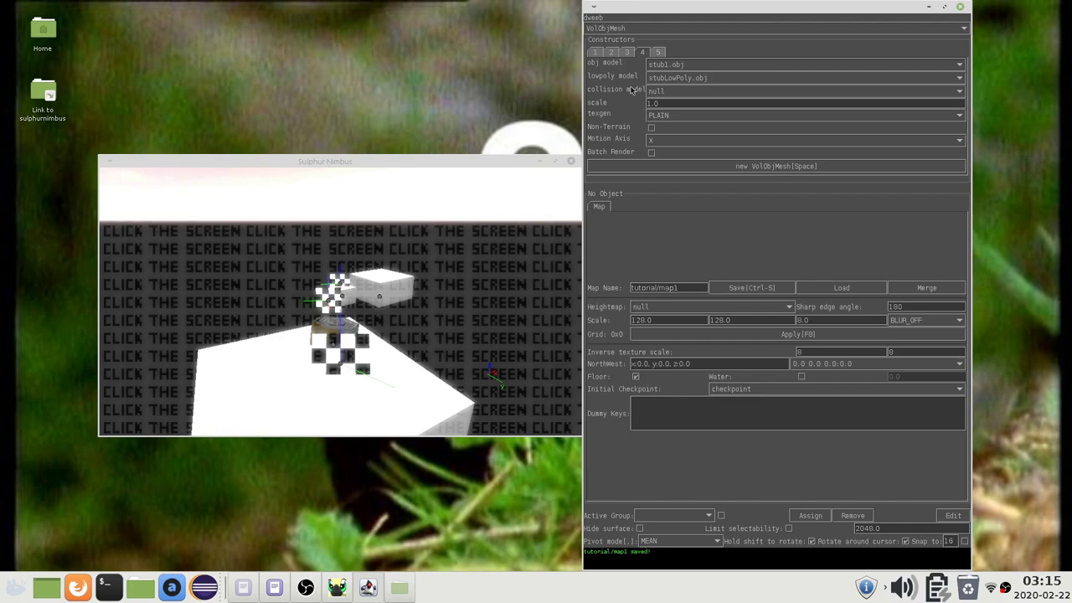
left_click(661, 90)
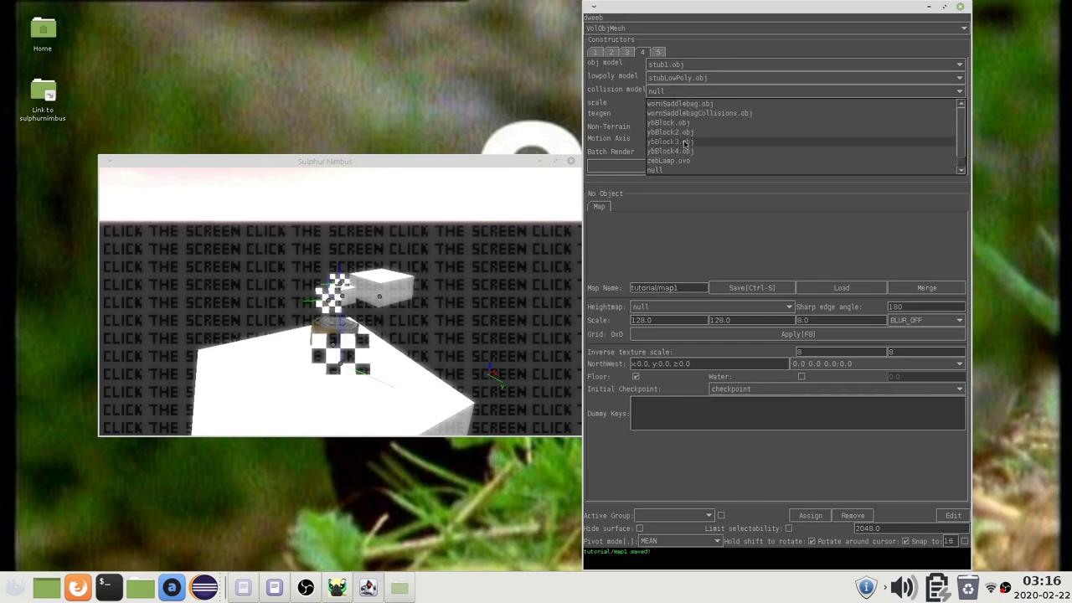
left_click(660, 92)
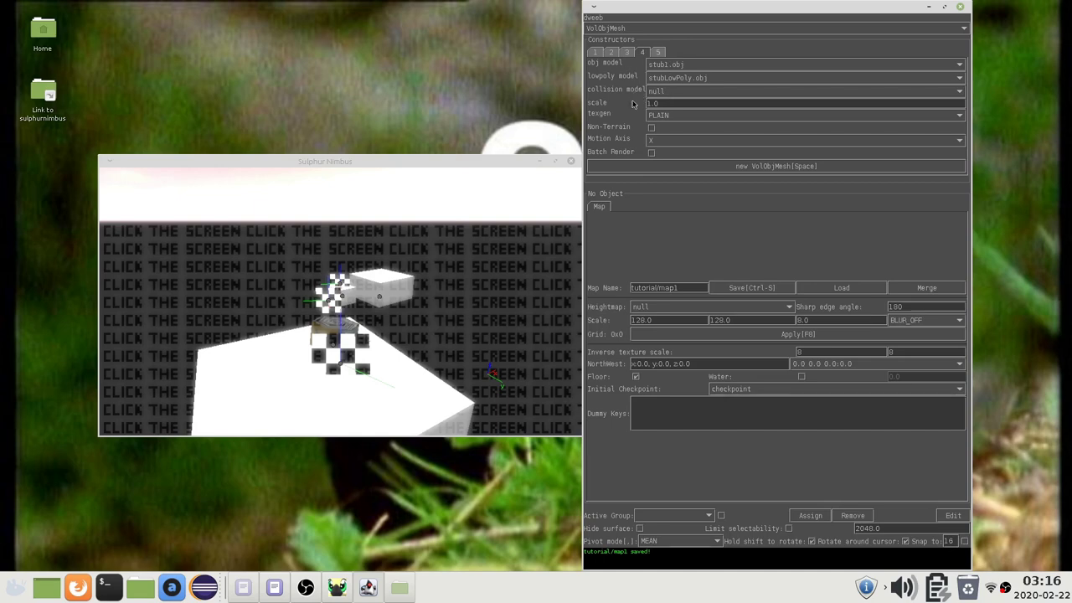
- Switch the obj model to stationaryPump.obj, with a scale of 32.0 and texgen OFF
left_click(684, 65)
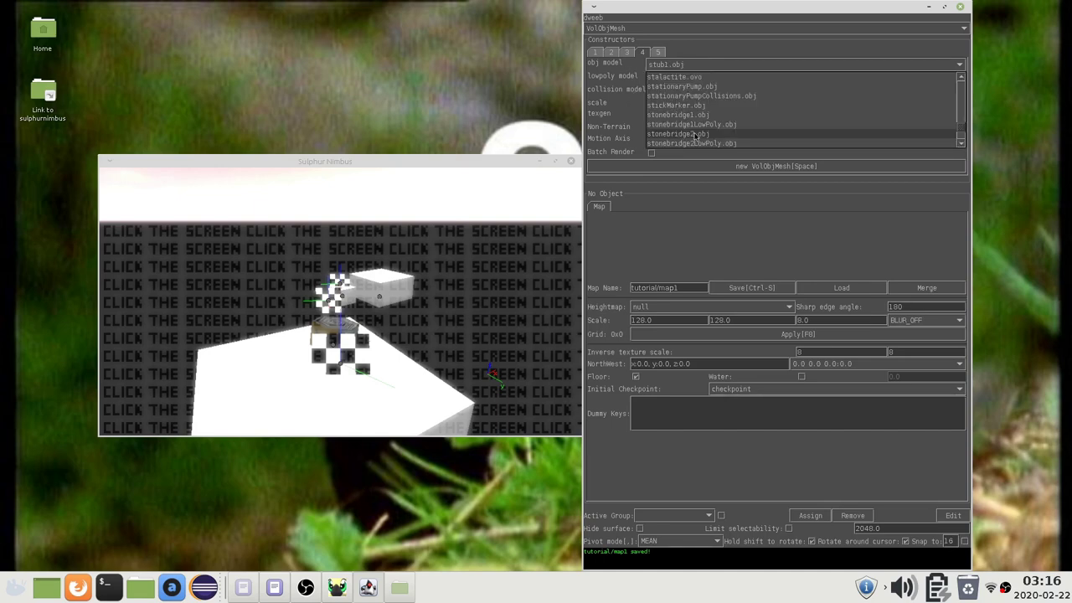
left_click(696, 86)
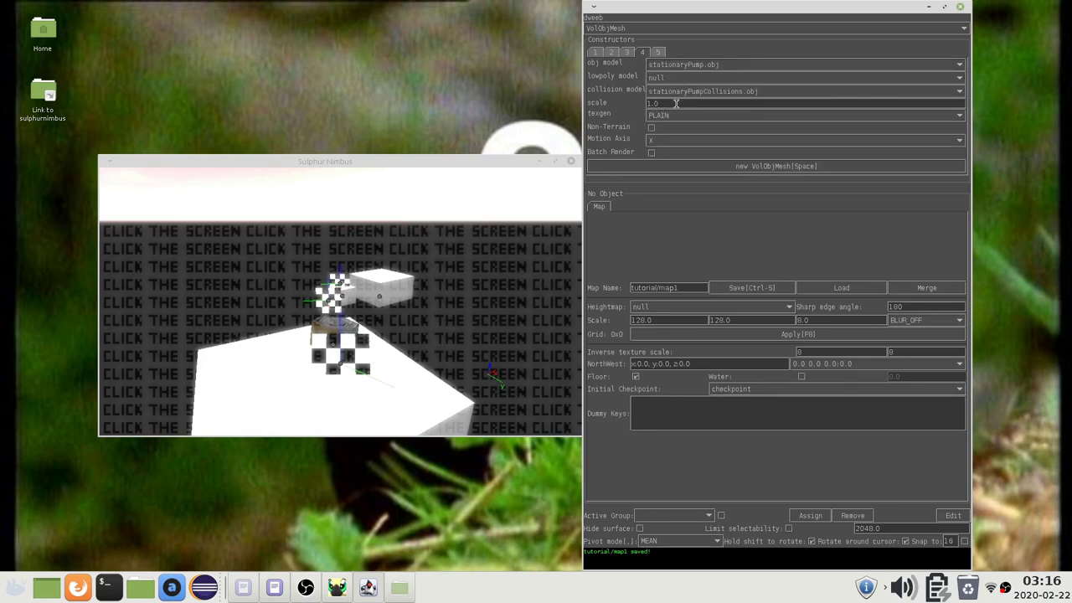
left_click_drag(676, 103, 612, 105)
type("32.0")
left_click(663, 116)
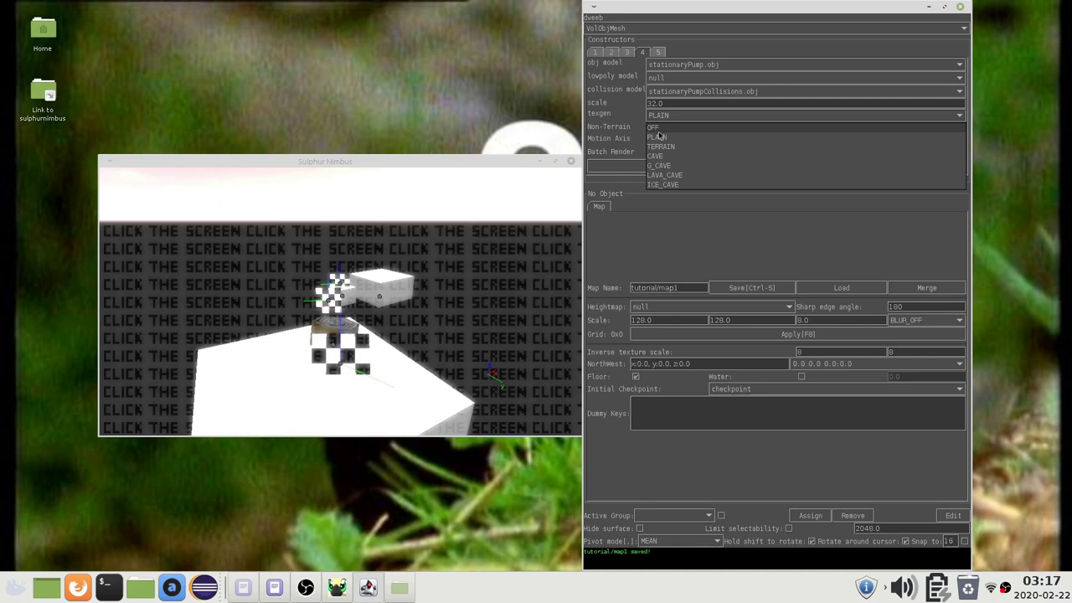
left_click(653, 128)
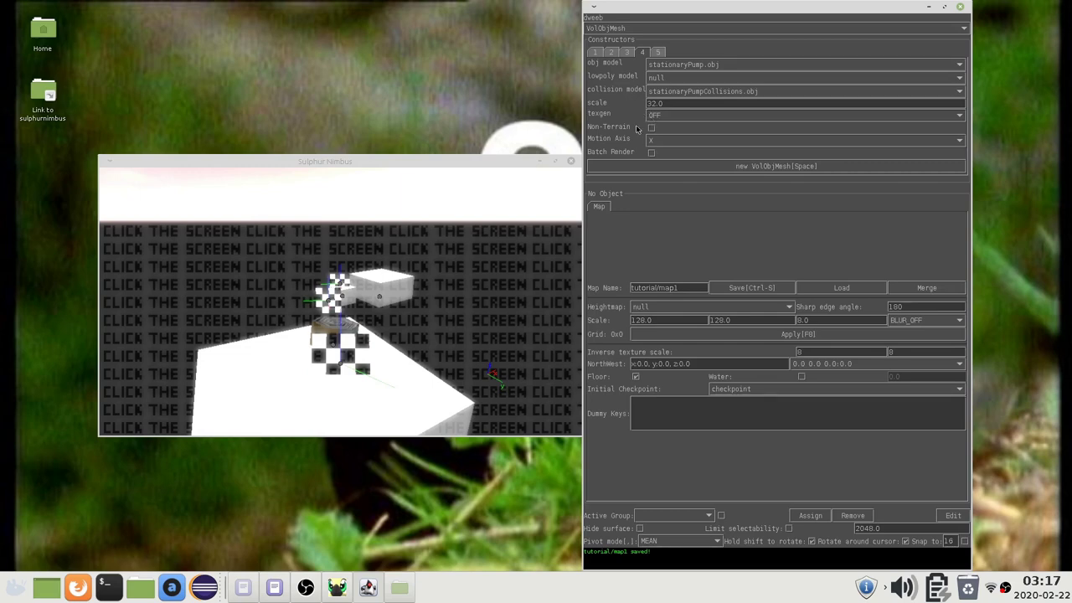
- Set the mesh's motion axis to NONE and leave Non-Terrain off
left_click(651, 128)
left_click(656, 141)
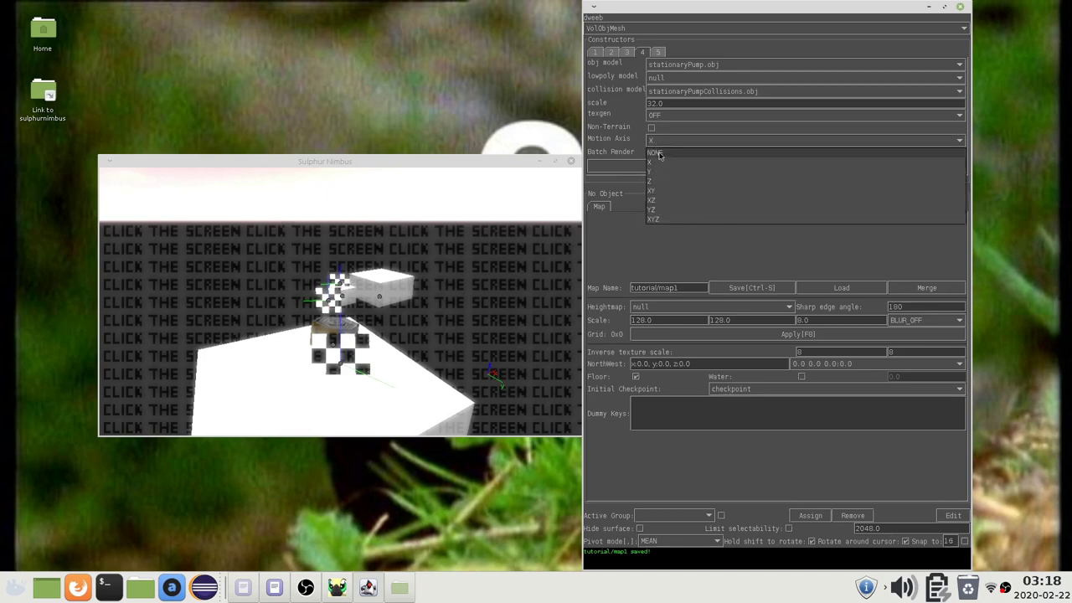
left_click(658, 154)
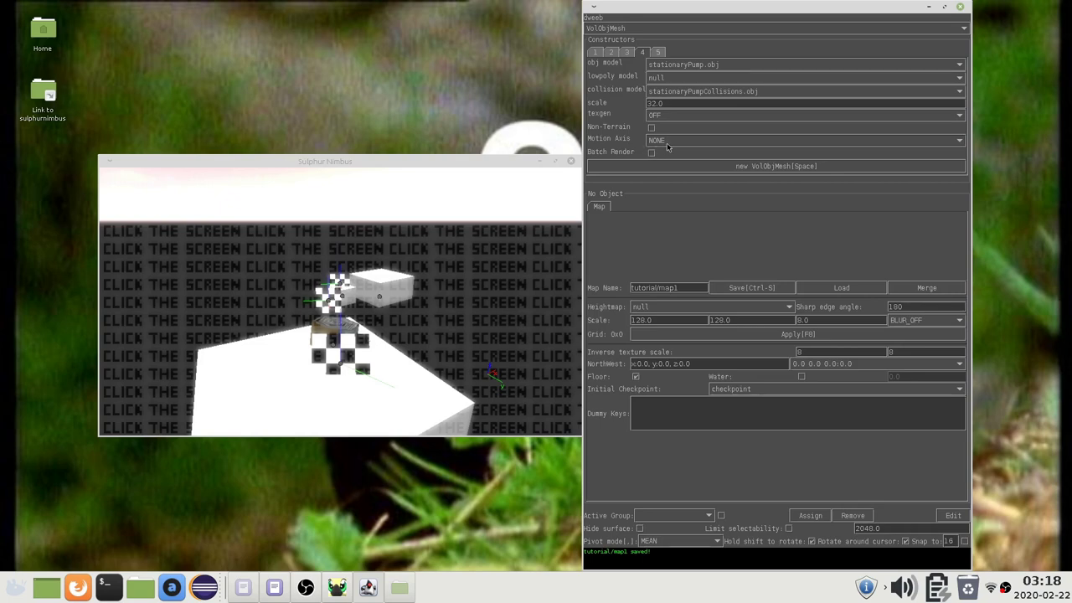
left_click(656, 143)
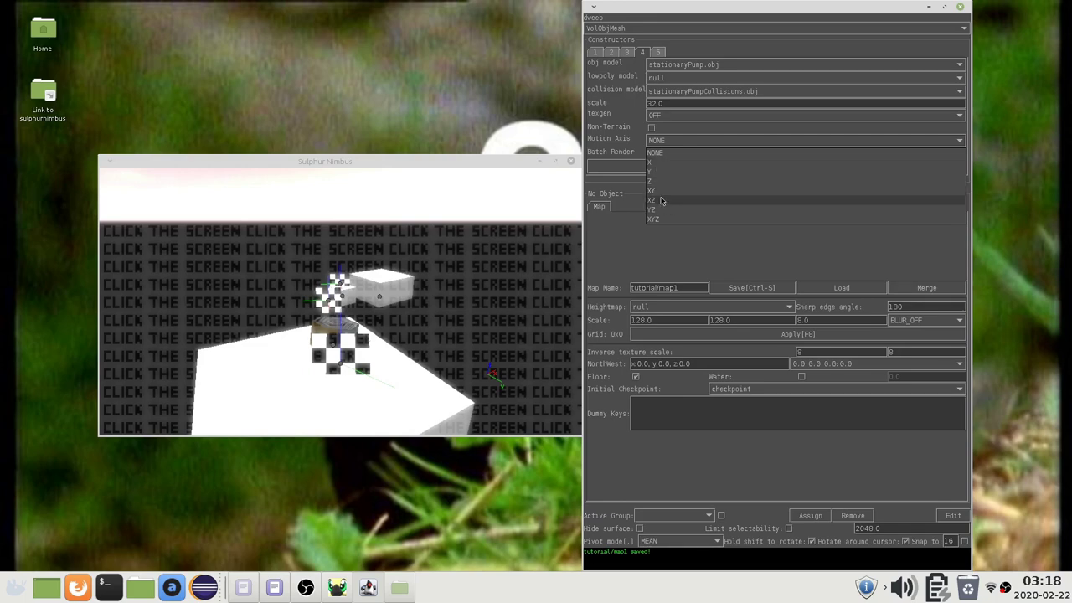
left_click(657, 154)
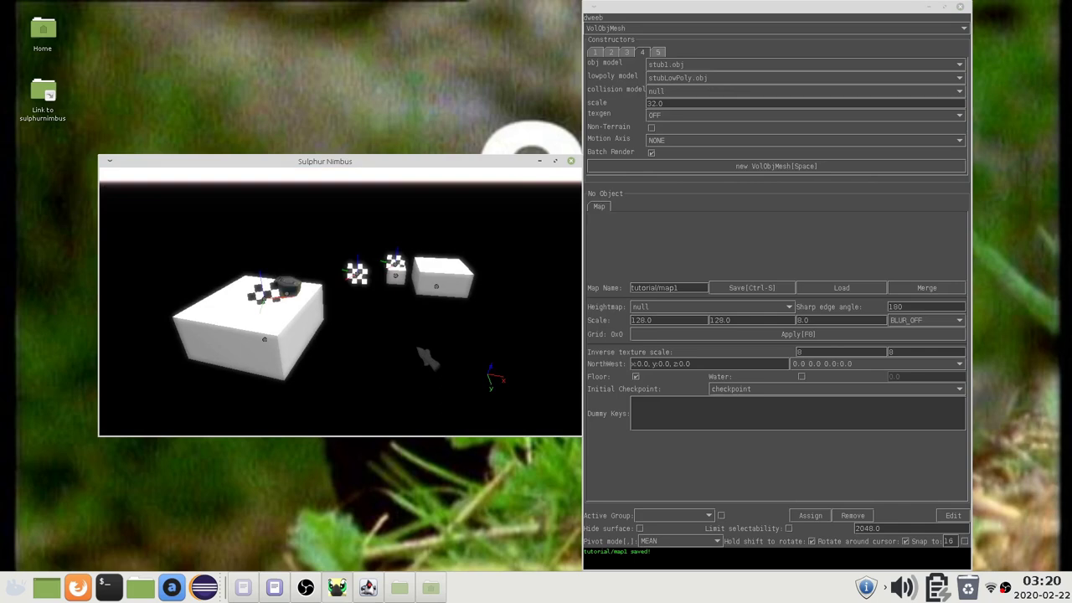
- Create a stub1.obj tree stump with Batch Render enabled and place it beside the white blocks
key("space")
left_click(411, 358)
key("s")
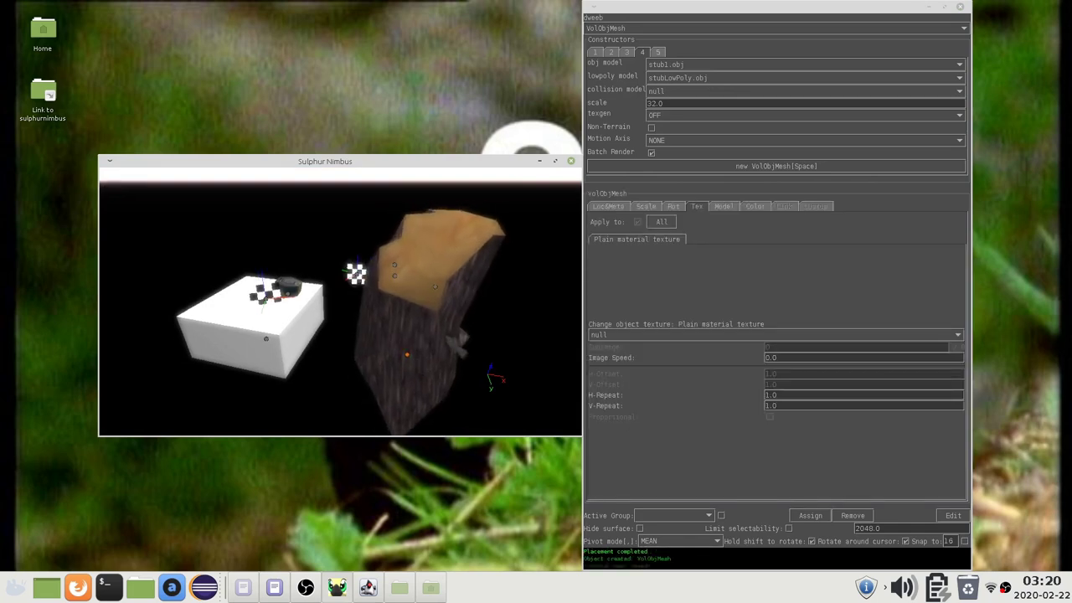
key("d")
- Disable Batch Render, place a second stub1.obj stump beside the first one and clear the selection
left_click(654, 155)
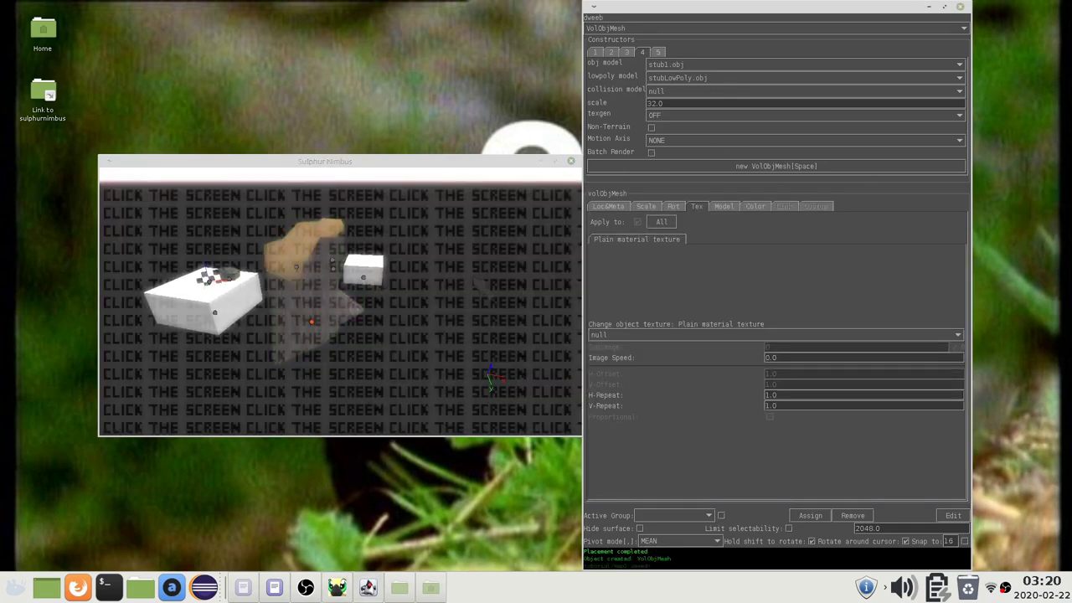
left_click(478, 282)
key("space")
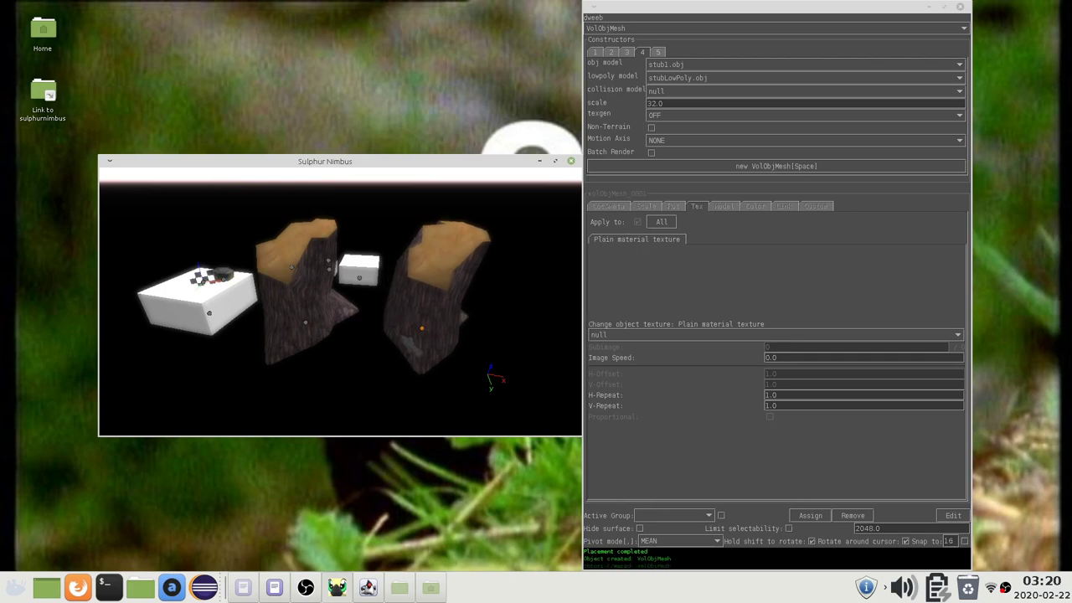
key("s")
left_click(366, 339)
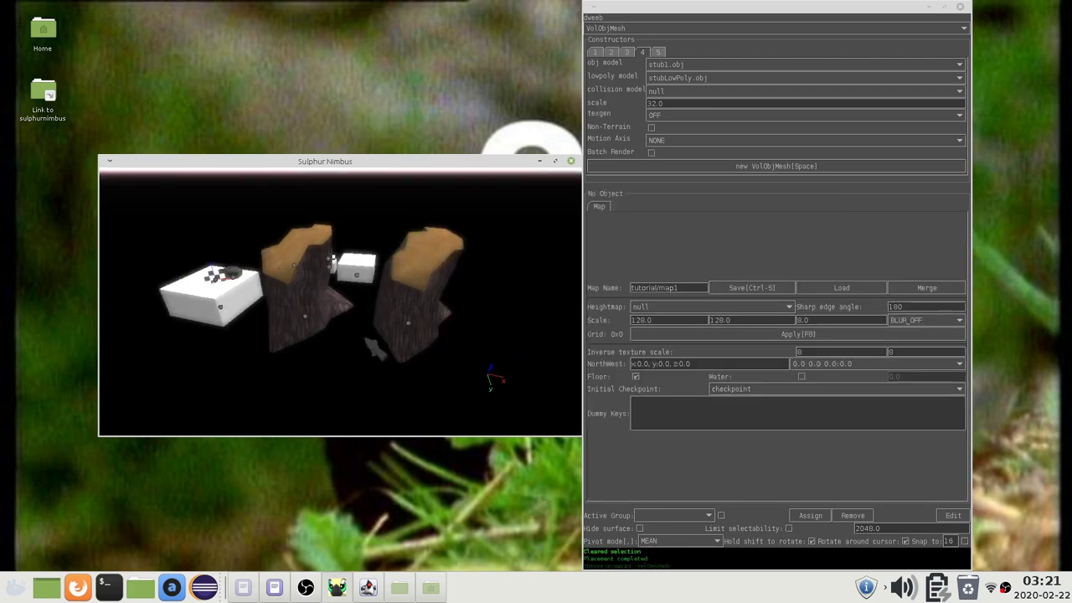
- Select the first stump and examine its lowpoly model settings
key("r")
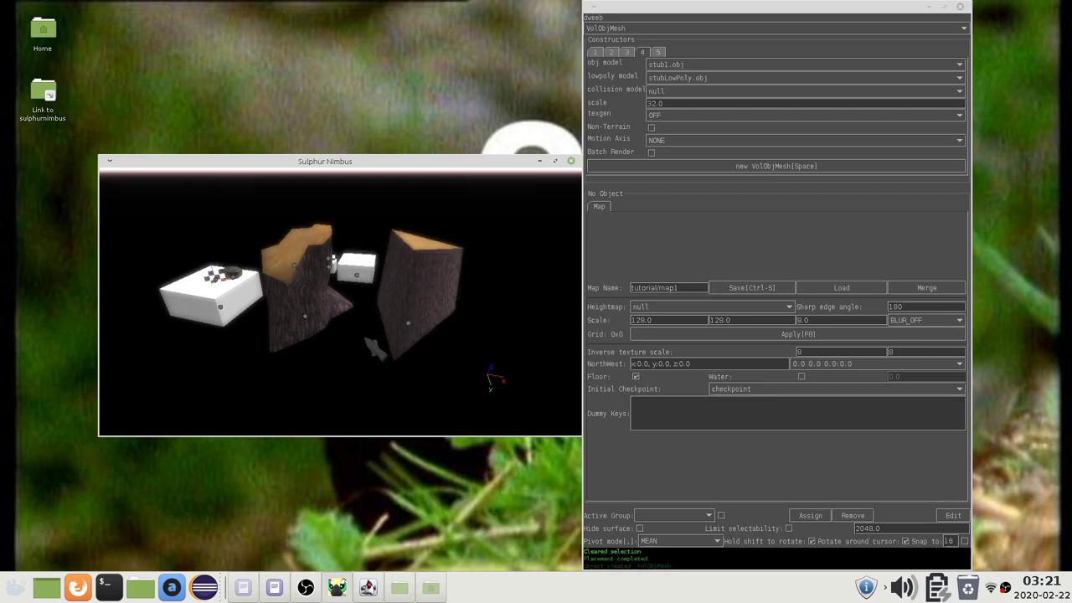
left_click(369, 344)
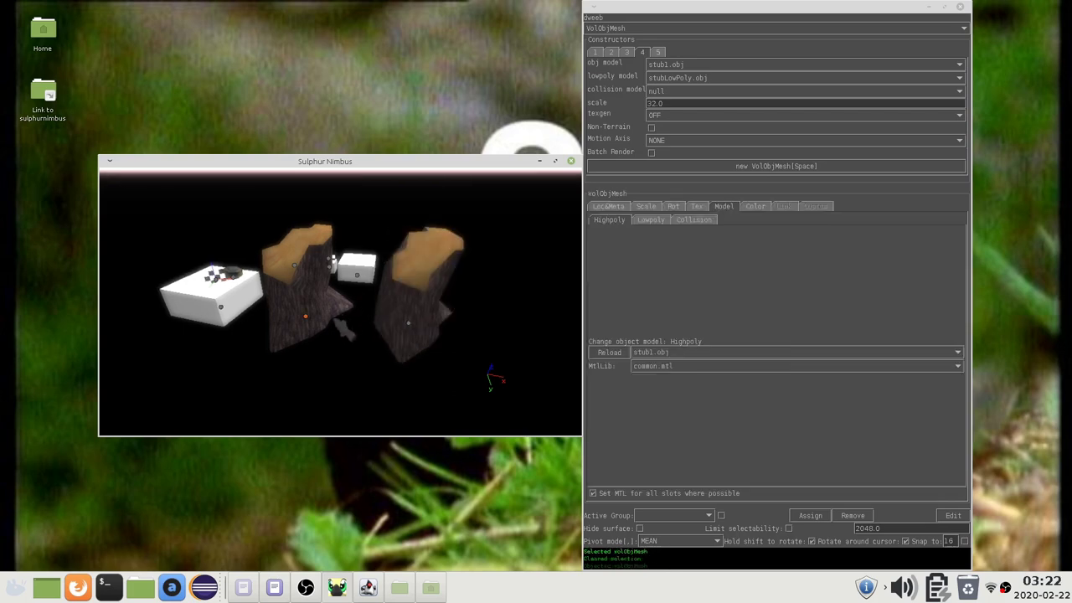
left_click(649, 220)
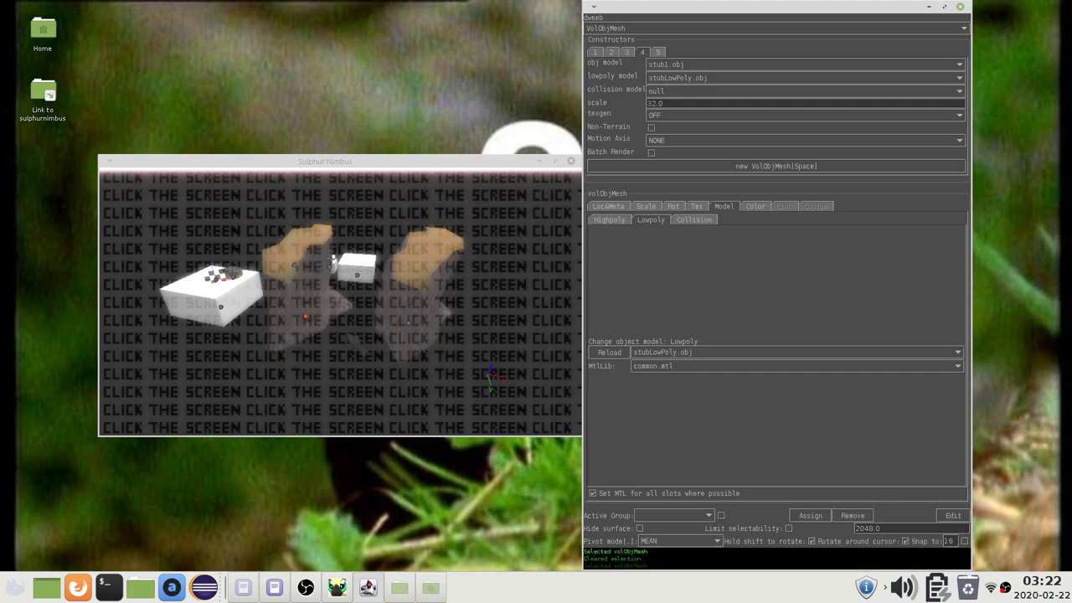
- Select the first stump and compare its highpoly, lowpoly and collision model settings
left_click(353, 339)
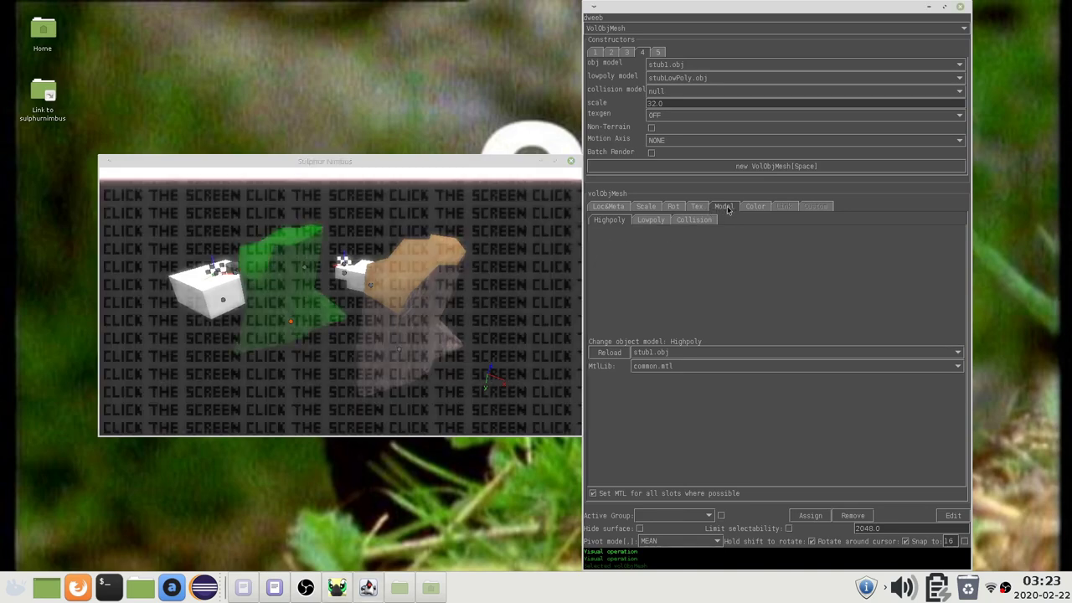
left_click(655, 220)
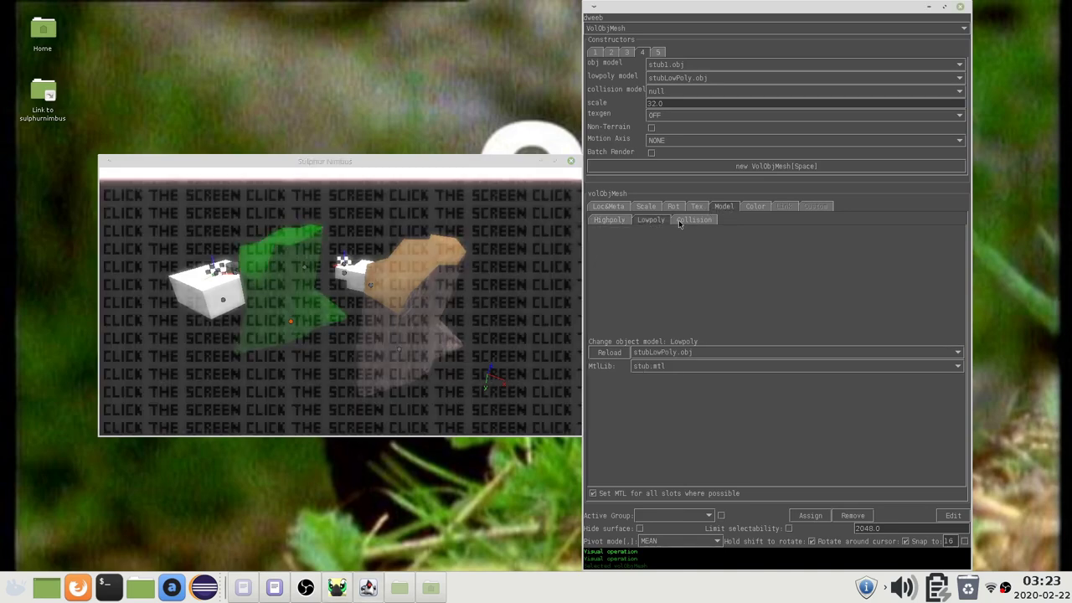
left_click(678, 219)
left_click(650, 219)
left_click(615, 220)
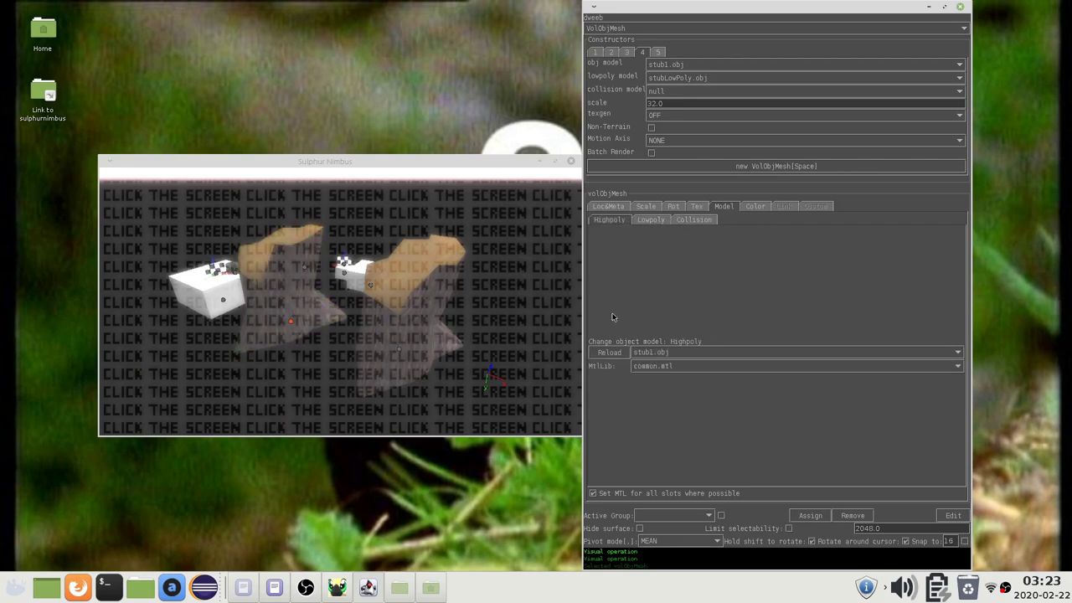
- Review the MtlLib choices for the stump's highpoly model and keep common.mtl
left_click(669, 367)
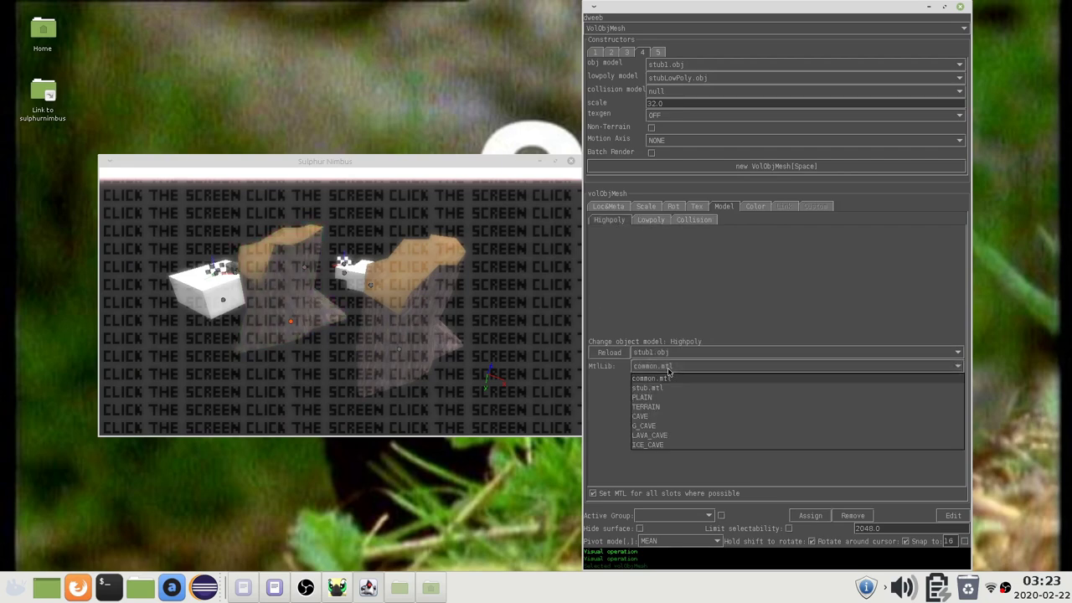
left_click(657, 371)
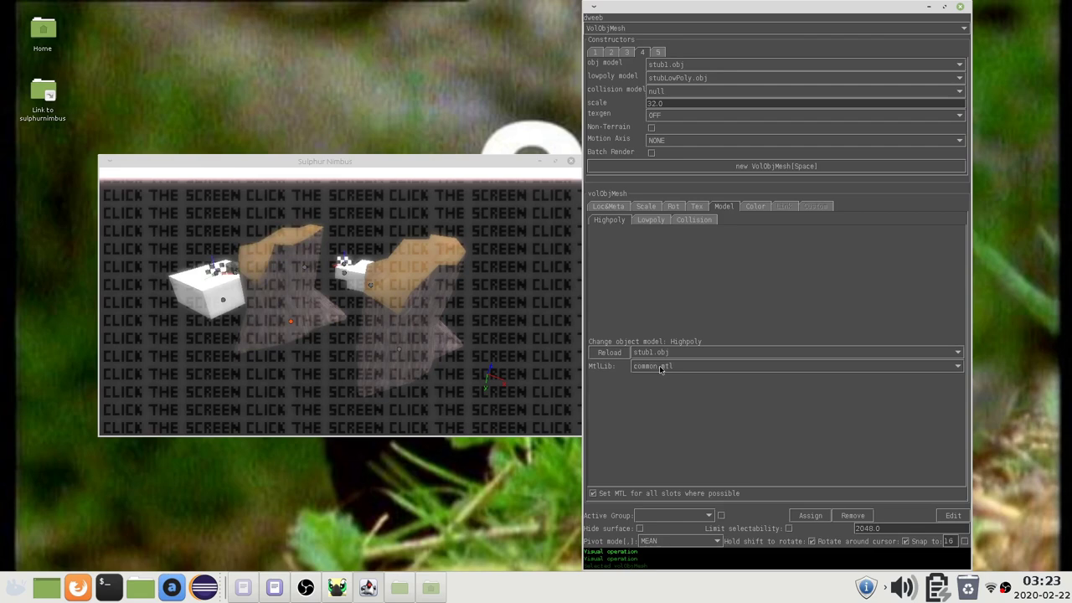
left_click(660, 367)
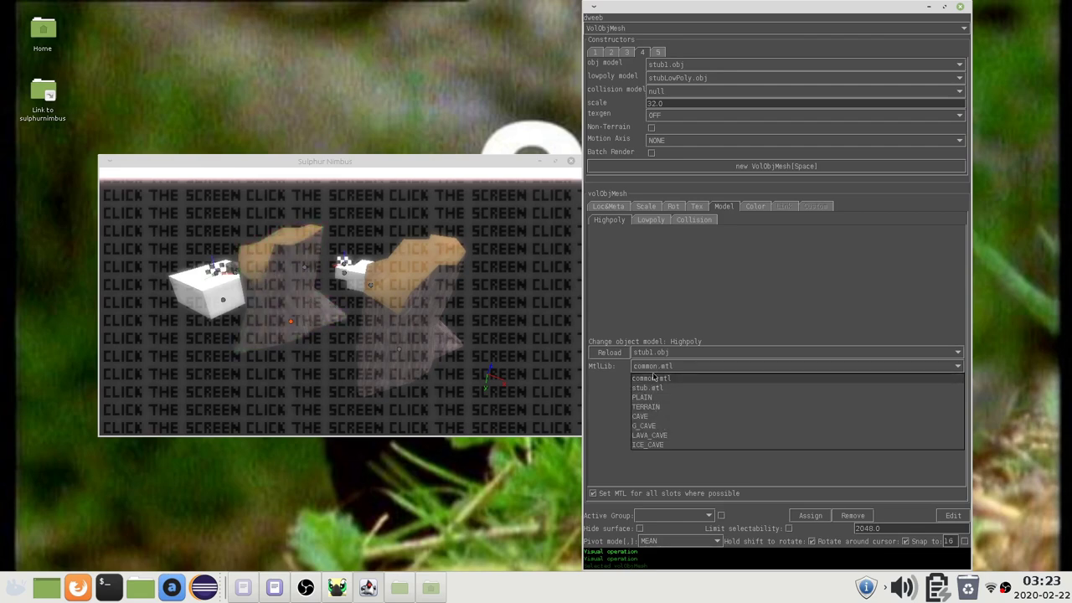
left_click(654, 377)
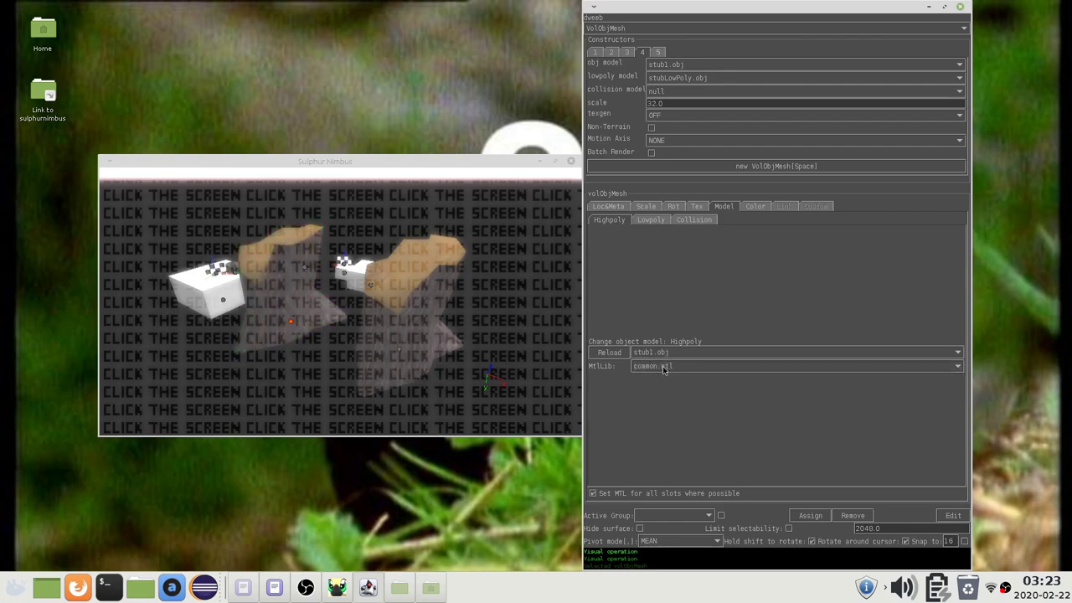
- Browse the .mtl files in the res/materials folder of the linked sulphurnimbus directory, and return to the map editor
double_click(46, 92)
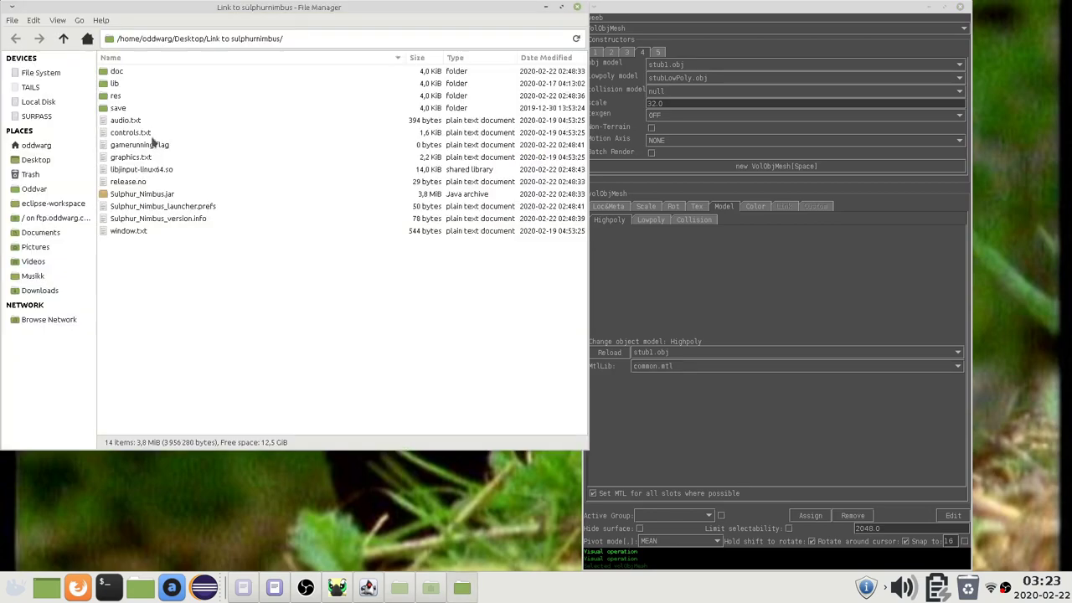
double_click(114, 97)
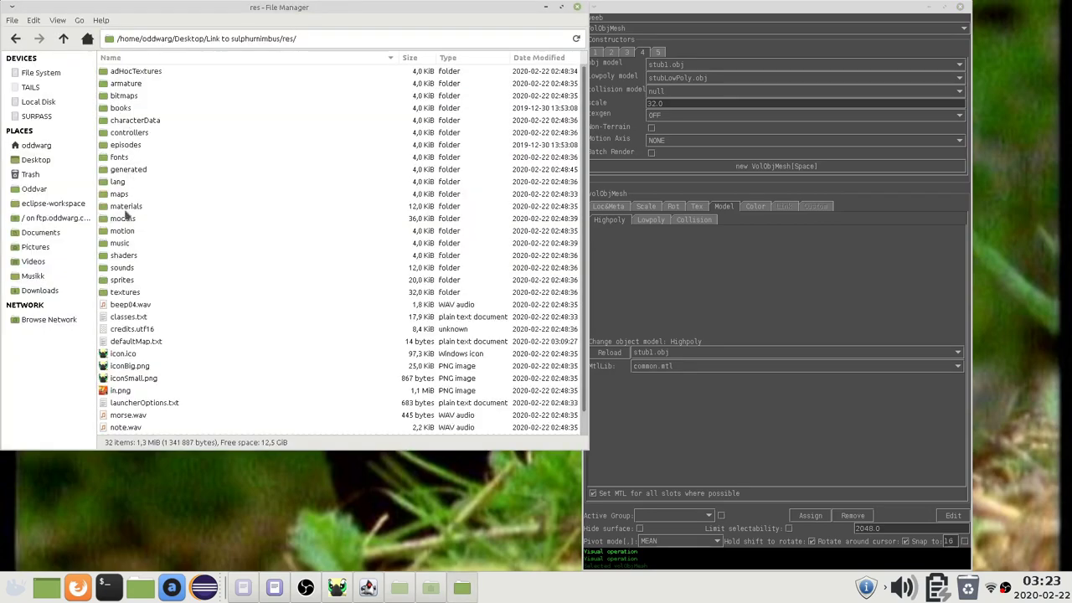
double_click(125, 207)
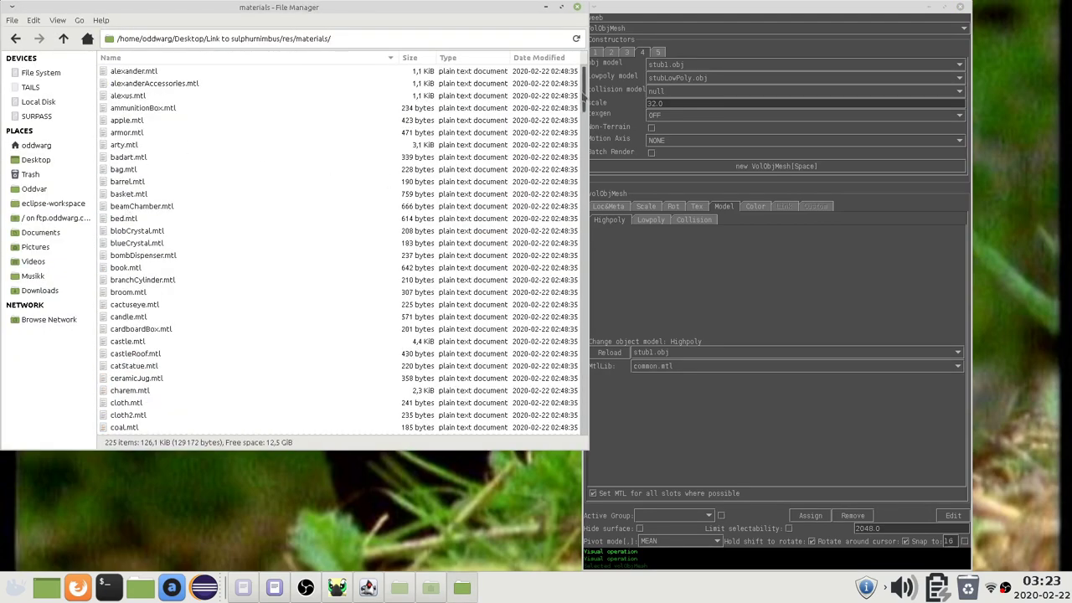
left_click_drag(585, 88, 543, 340)
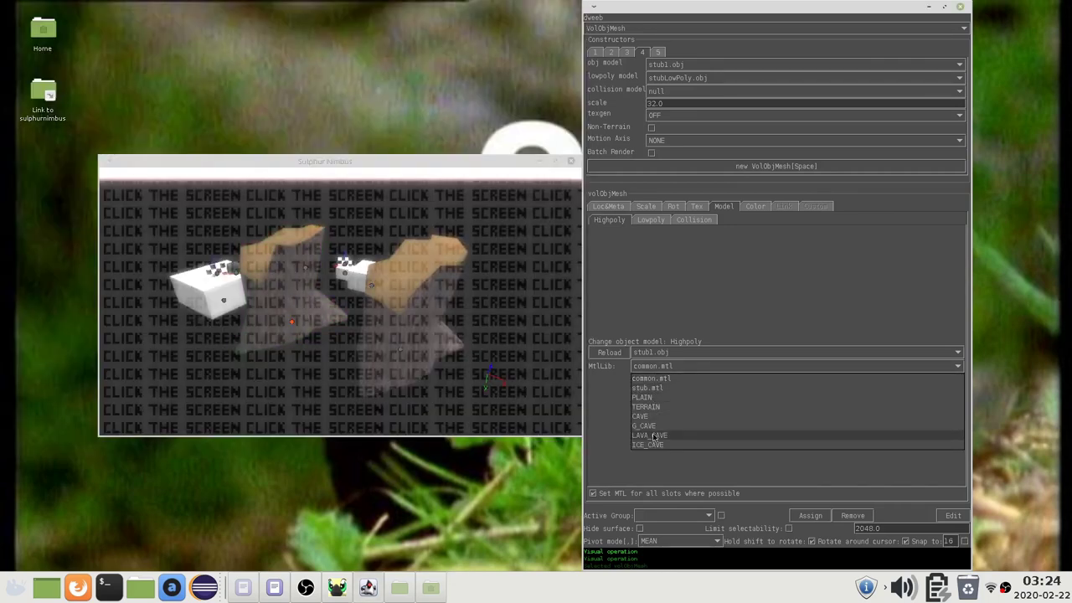
- Set the stump's highpoly MtlLib to PLAIN and its plain material texture to ybBlock2
left_click(651, 398)
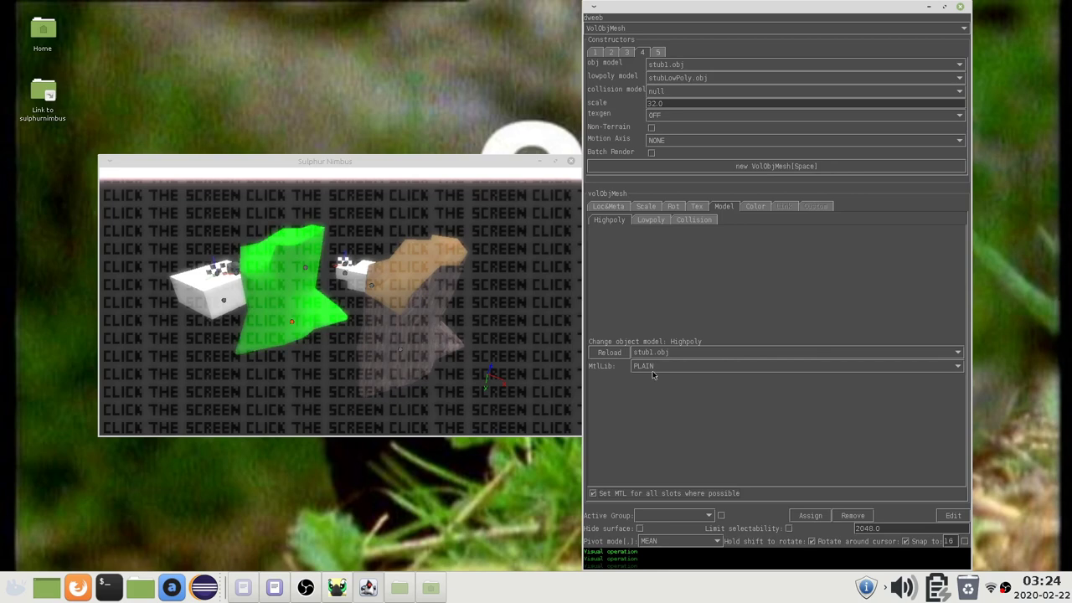
left_click(697, 207)
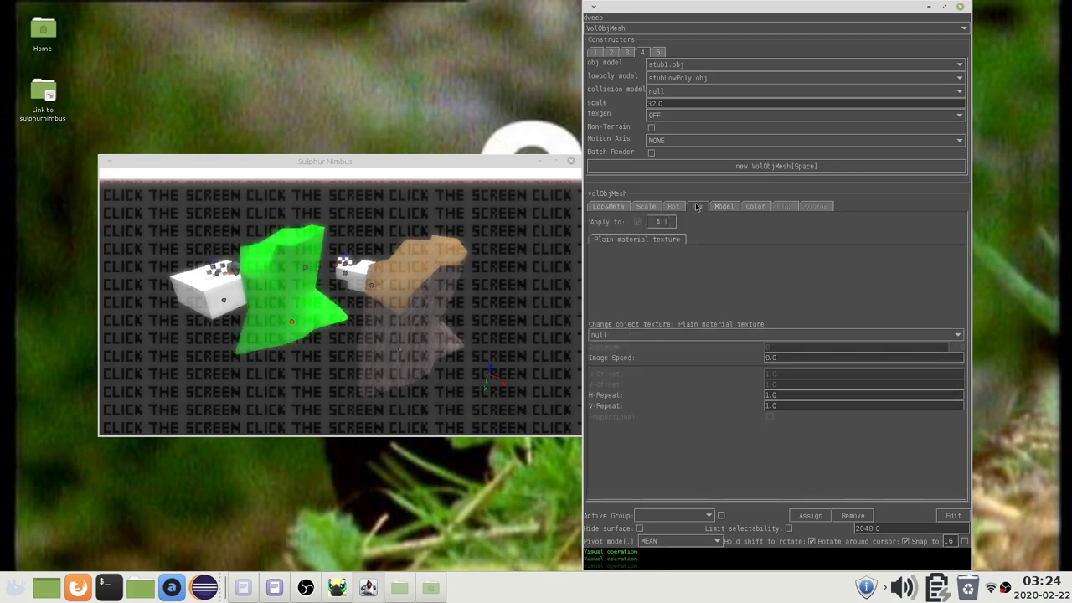
left_click(615, 335)
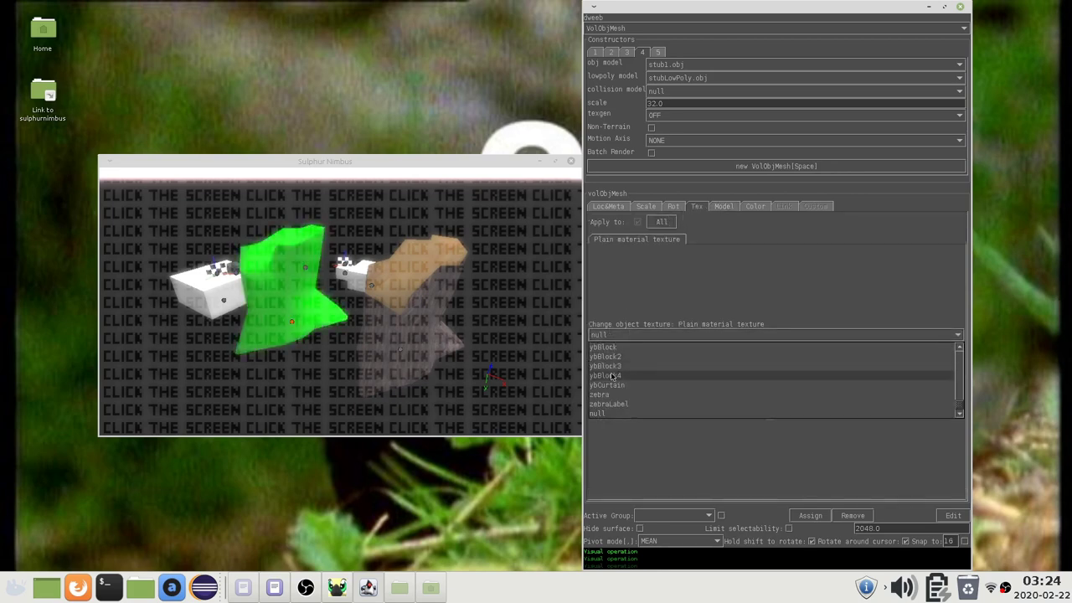
left_click(604, 356)
middle_click_drag(331, 318, 382, 355)
scroll(381, 330, "up", 2)
scroll(383, 355, "down", 1)
- Set the green component of the stump's colour to 0 and clear the selection
left_click(755, 207)
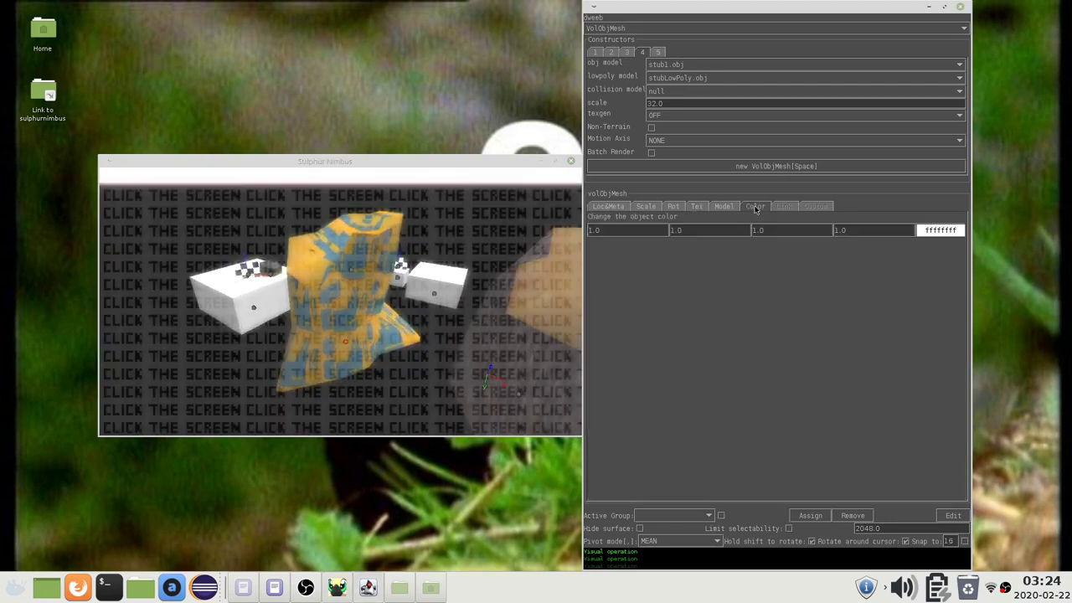
left_click_drag(689, 229, 549, 231)
type("0")
left_click(386, 339)
left_click(392, 345)
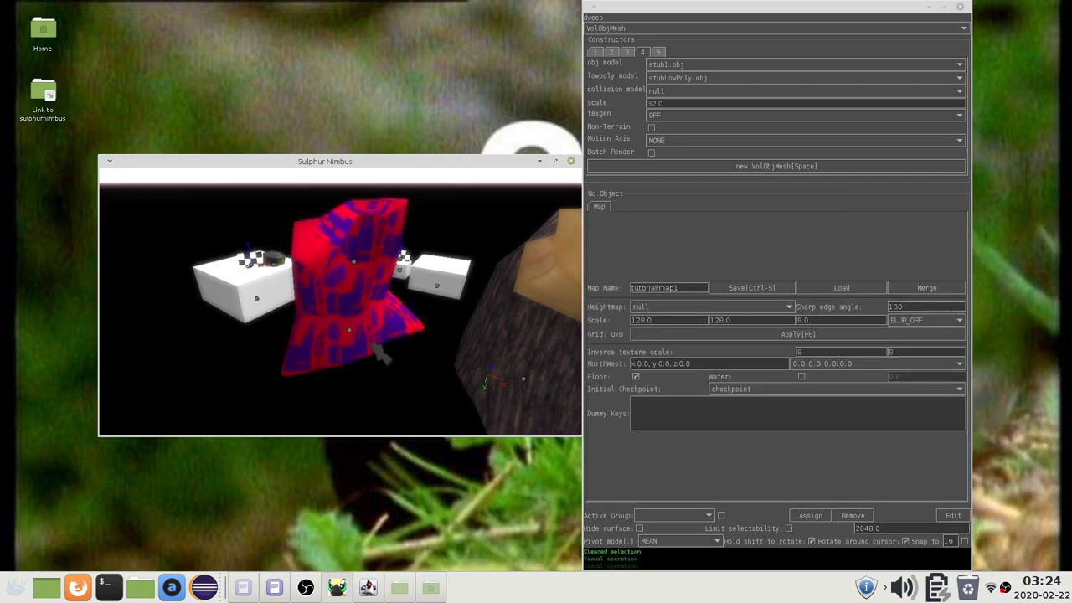
- Reselect the textured stump, set its highpoly MtlLib to TERRAIN and inspect it from several sides
left_click(351, 331)
left_click(695, 207)
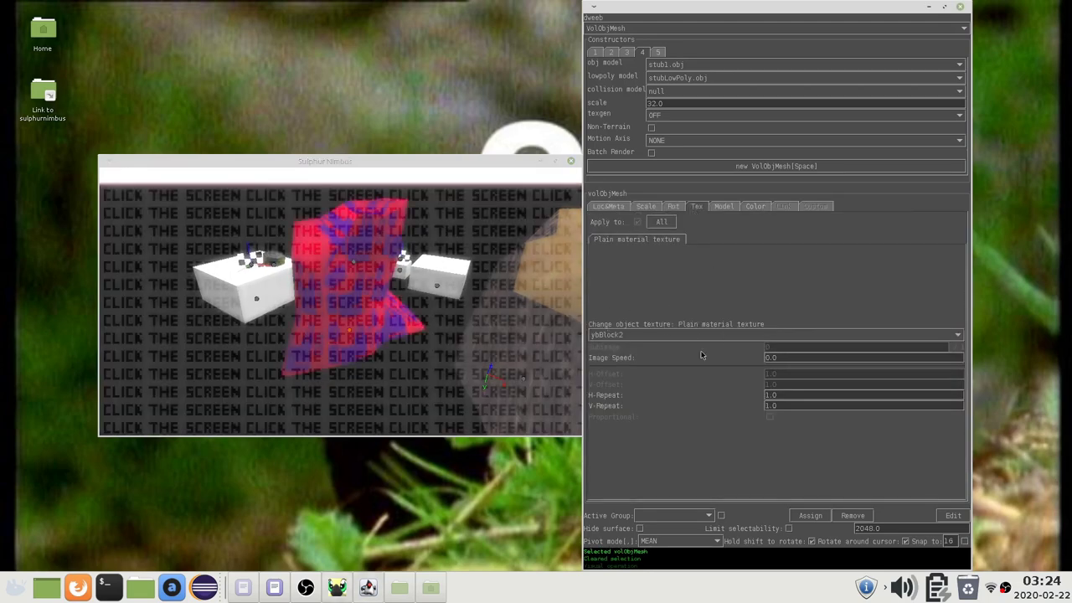
left_click(723, 206)
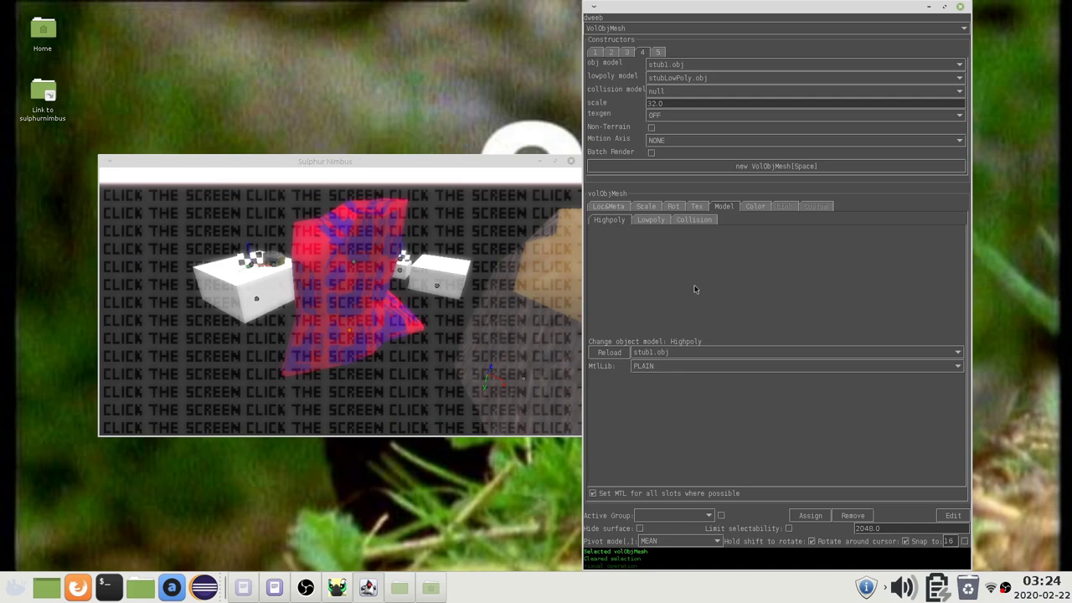
left_click(659, 371)
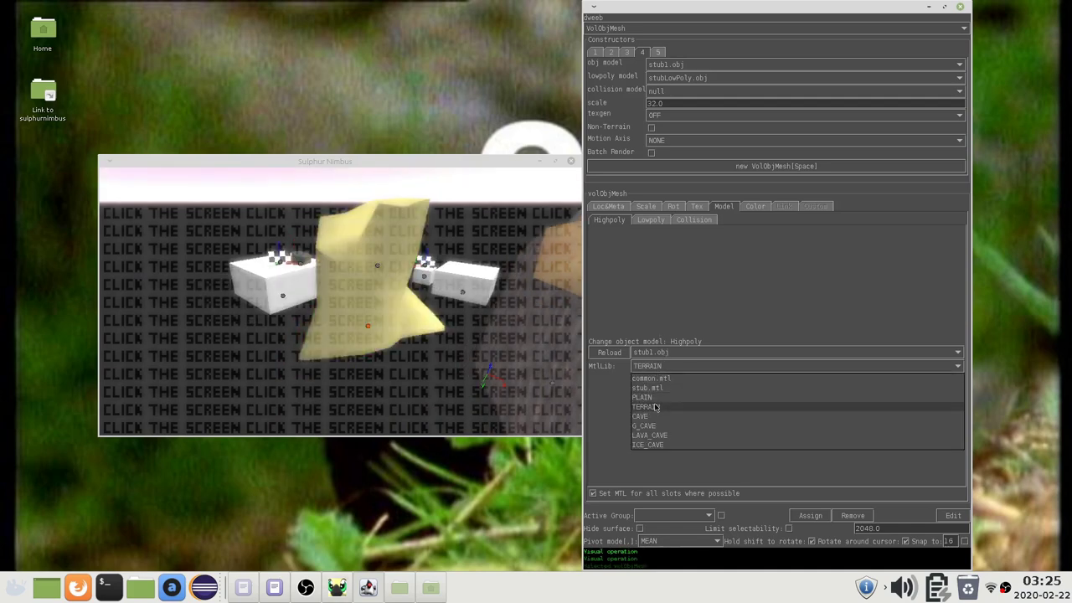
left_click(652, 406)
left_click(369, 327)
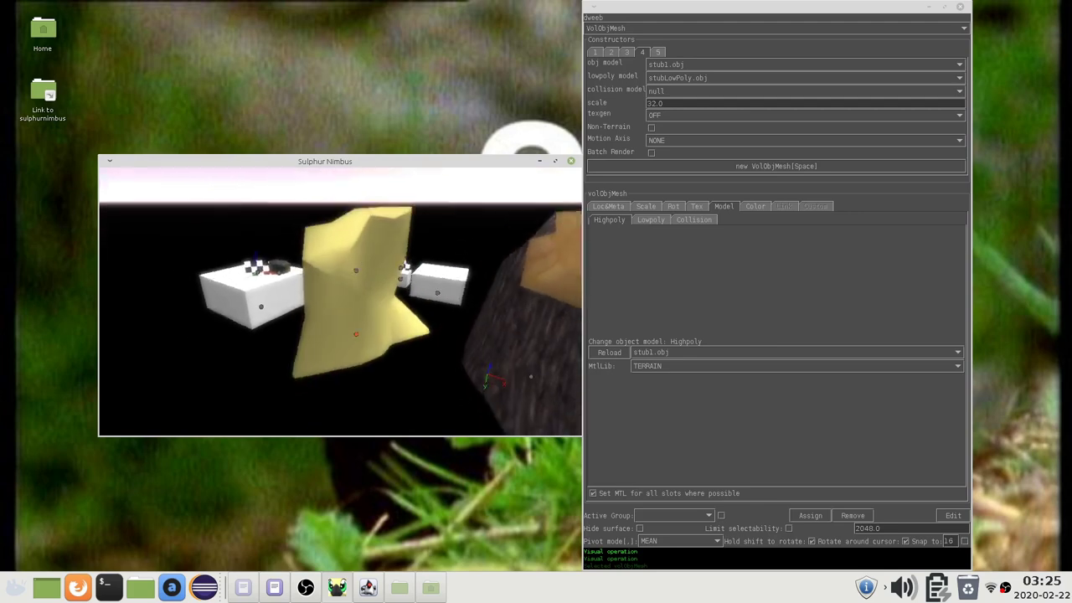
scroll(370, 313, "up", 2)
scroll(364, 315, "down", 3)
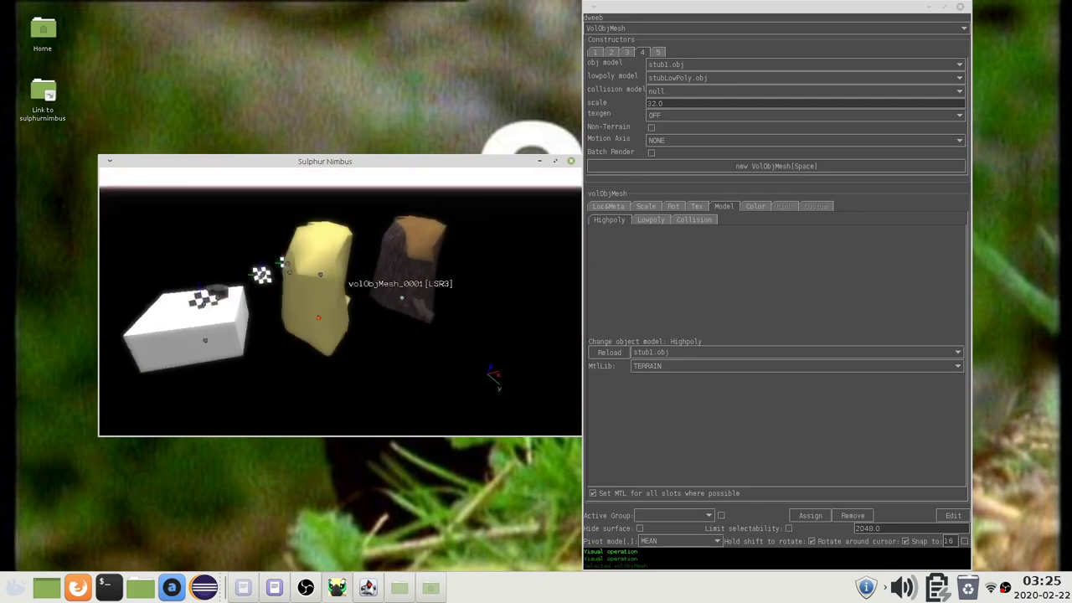
scroll(366, 301, "up", 4)
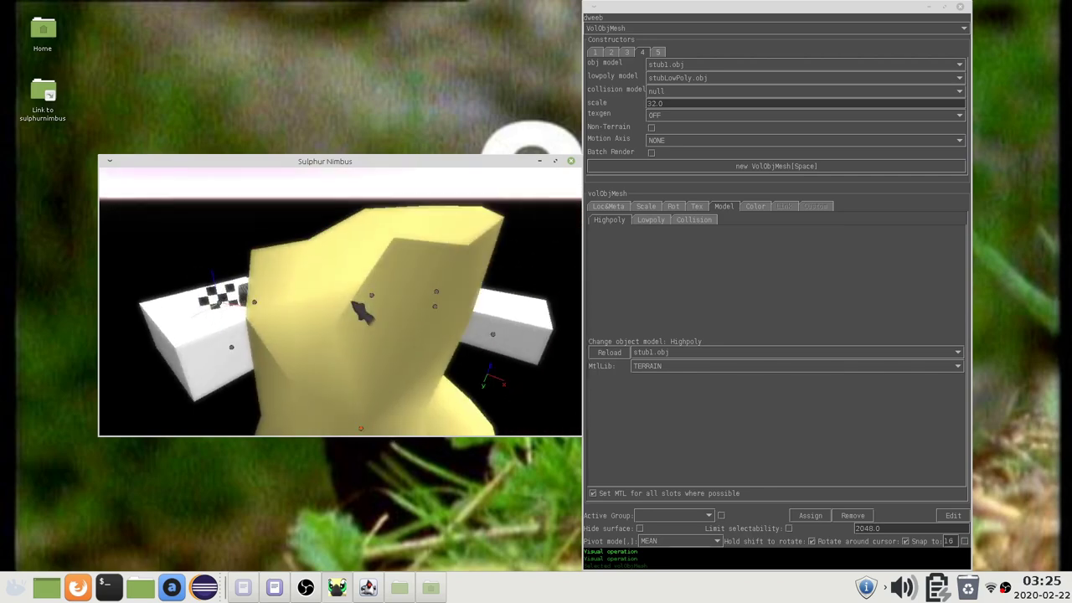
- Try the CAVE and G_CAVE material libraries on the stump's highpoly model, ending with LAVA_CAVE
left_click(649, 367)
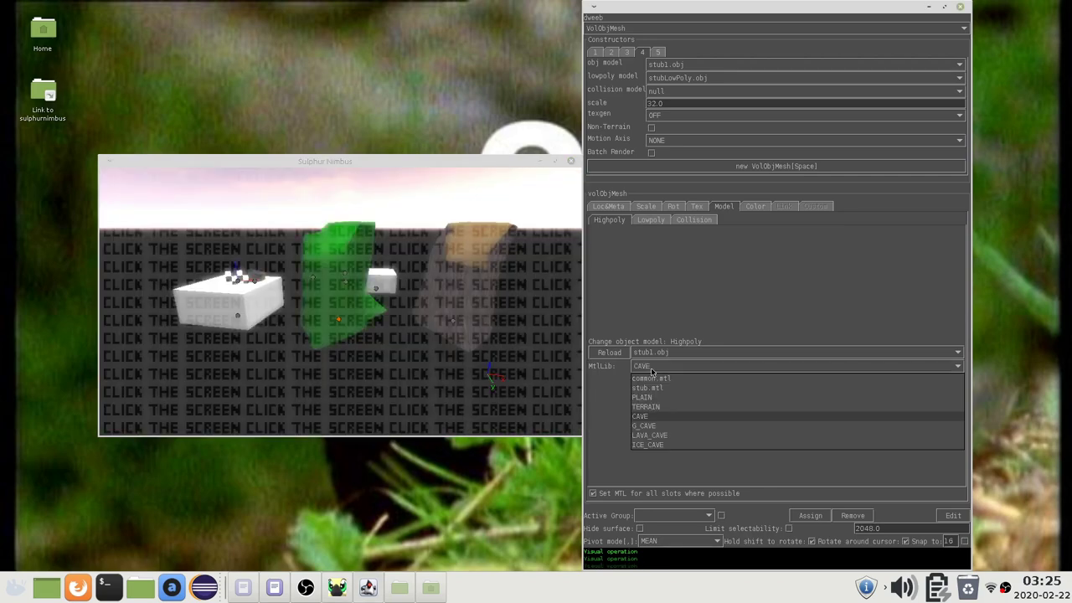
left_click(646, 417)
left_click(641, 368)
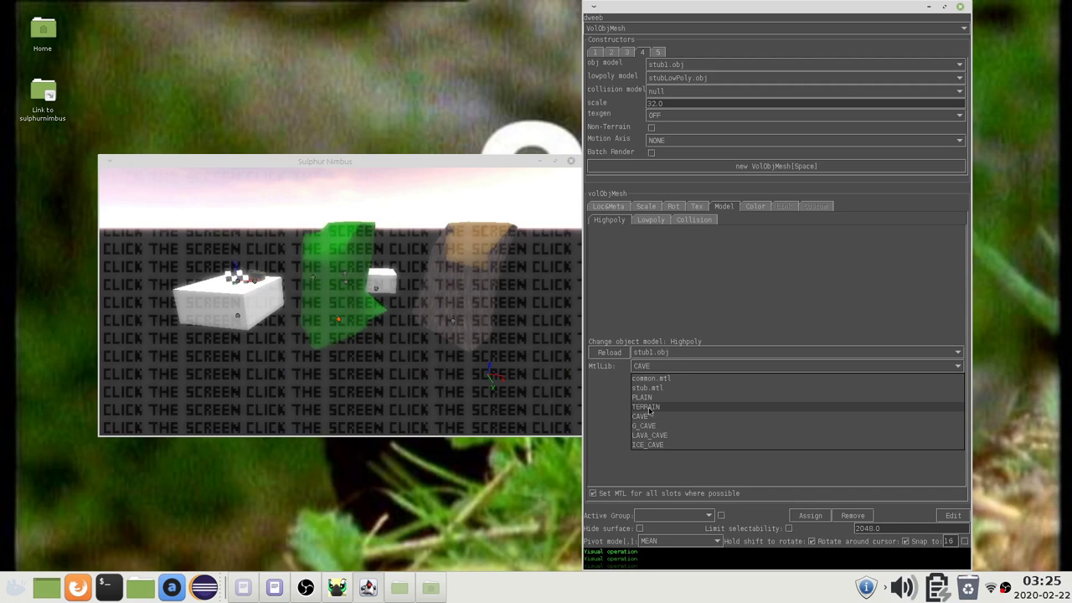
left_click(651, 424)
left_click(644, 365)
left_click(656, 437)
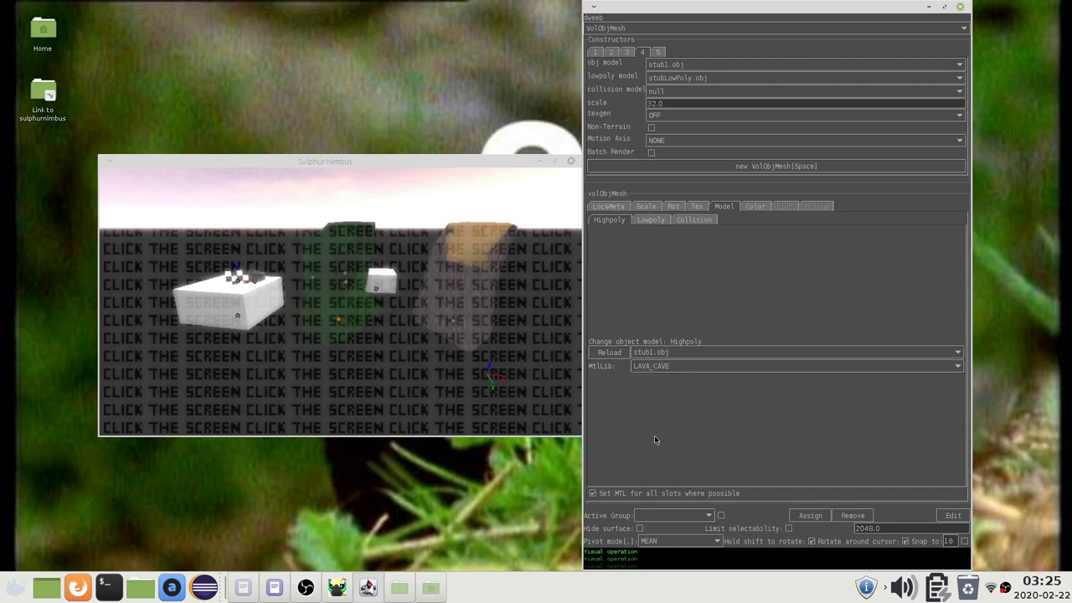
- Set the stump's Unobstructive option to NEAR_OR_FAR in its location and metadata settings
left_click(616, 207)
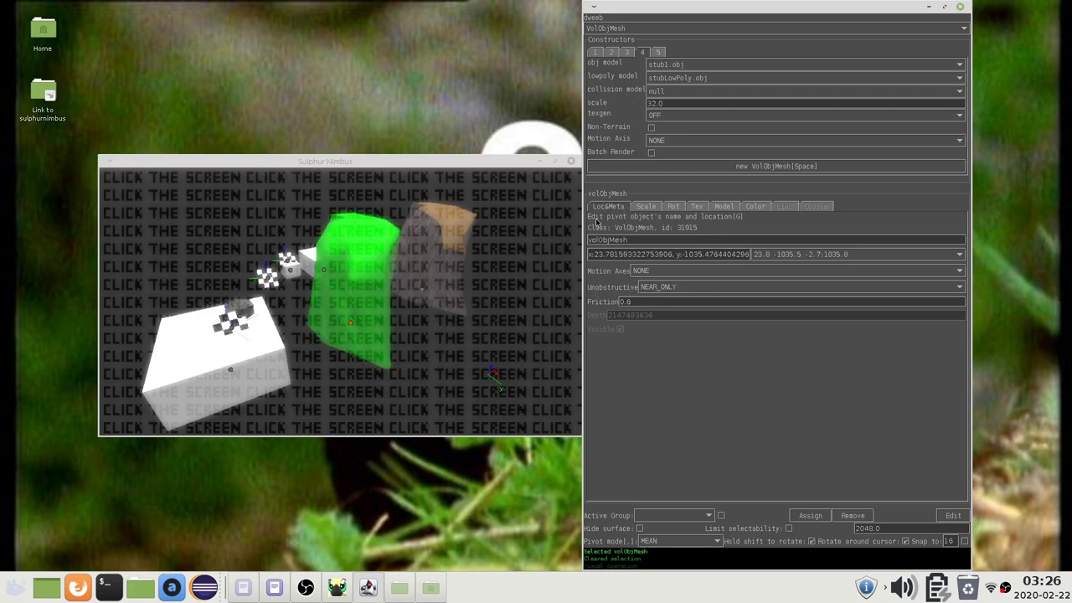
left_click(659, 290)
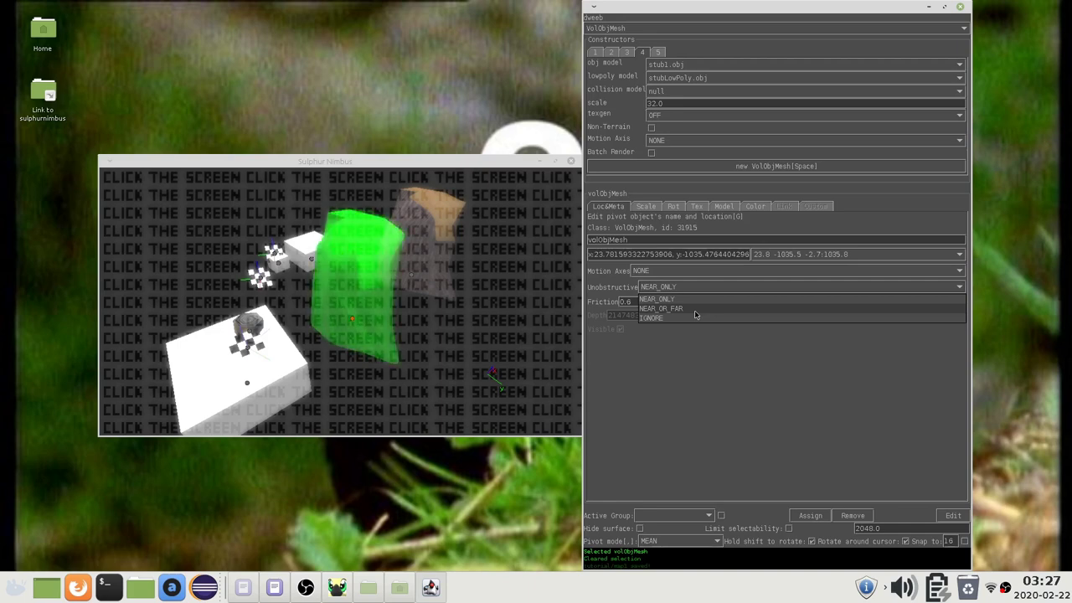
left_click(695, 312)
left_click(536, 312)
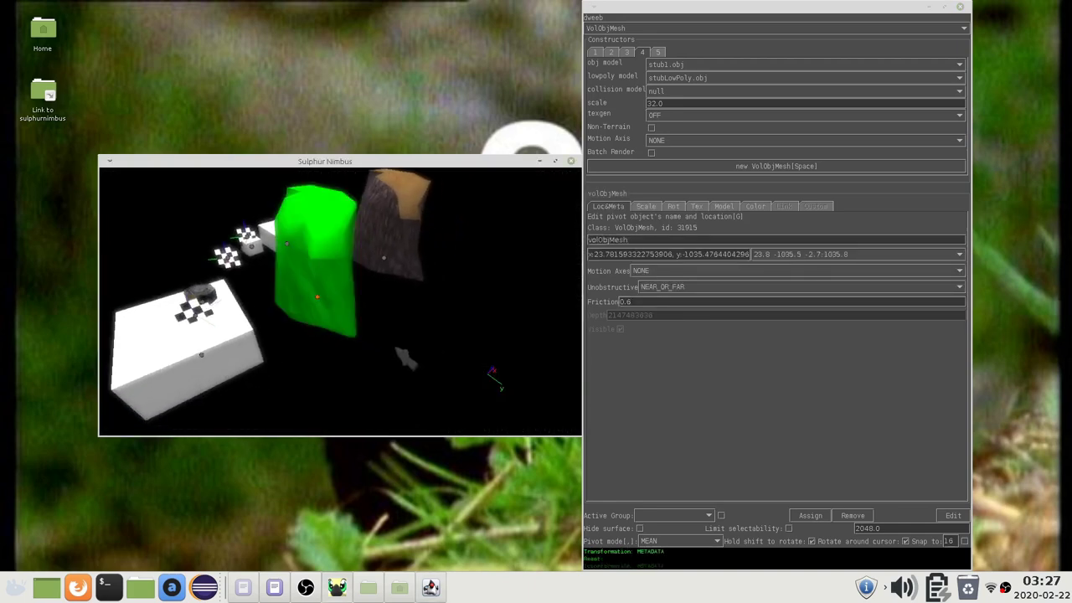
- Return the stump's Unobstructive option to NEAR_ONLY and set its friction to 0.2
left_click(661, 286)
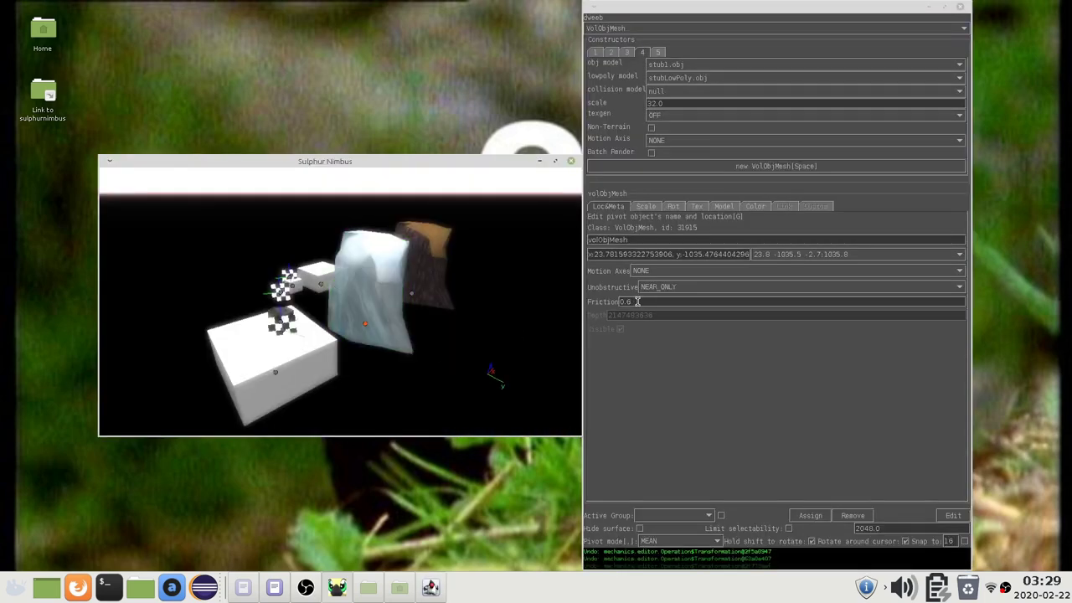
left_click(626, 301)
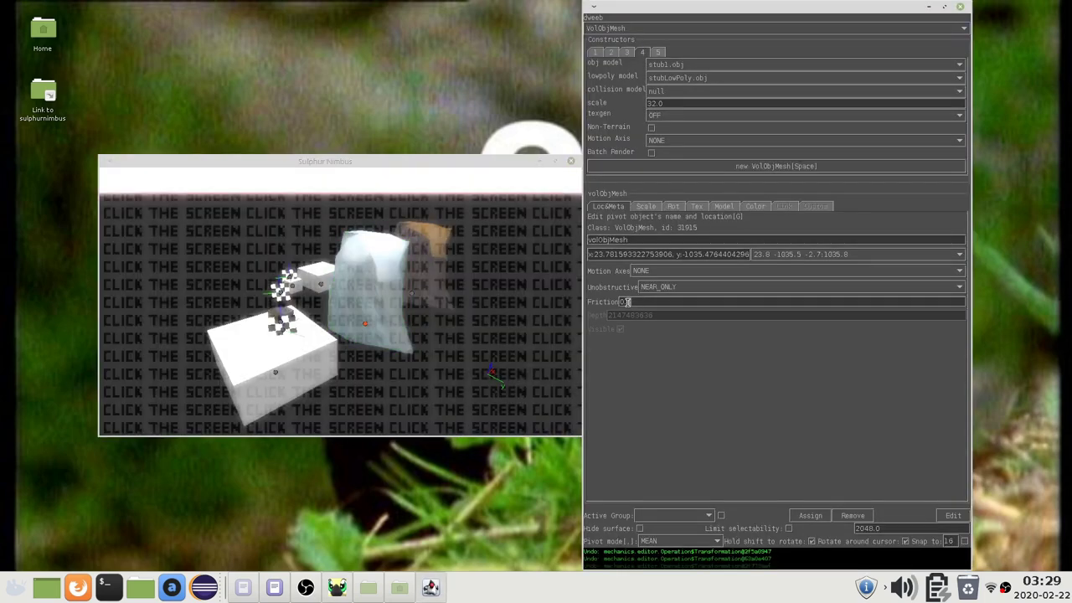
type("2")
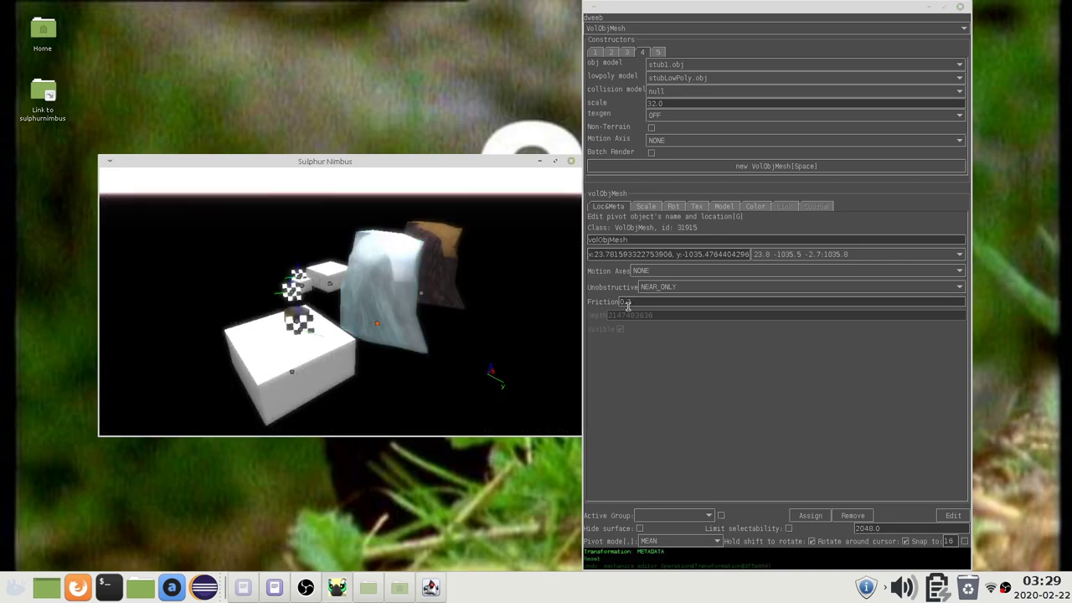
- Play-test the map by moving the character on the low-friction stump, and return to the editor
key("F1")
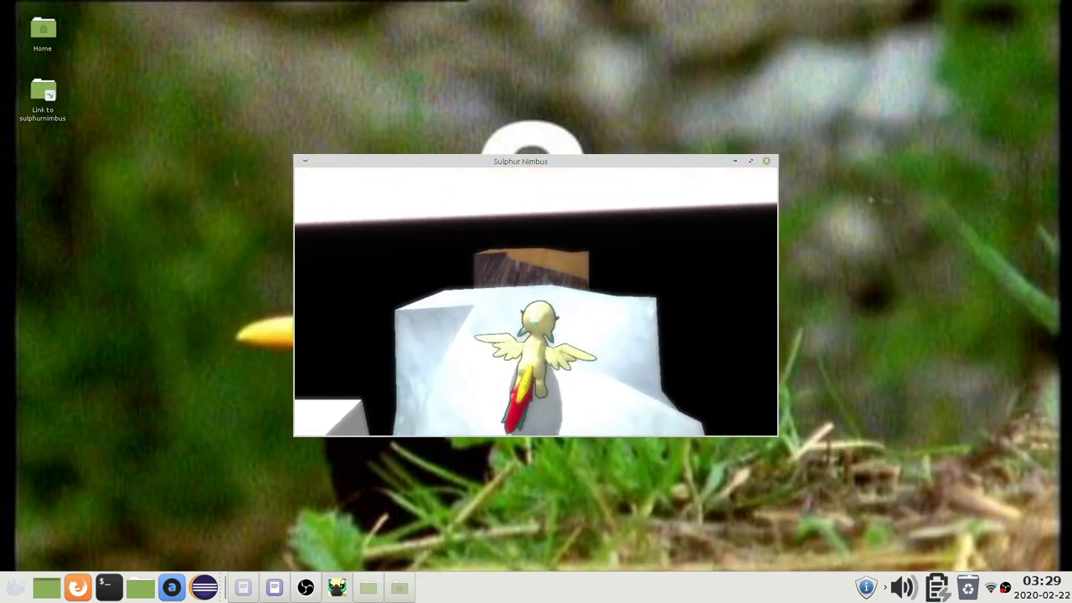
key("d")
key("s")
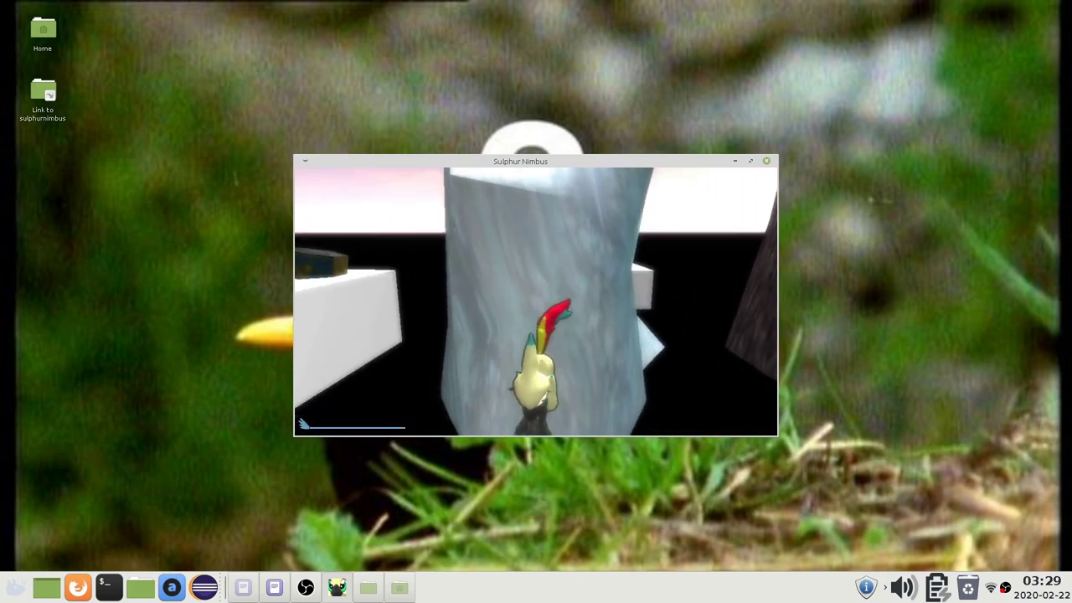
key("F1")
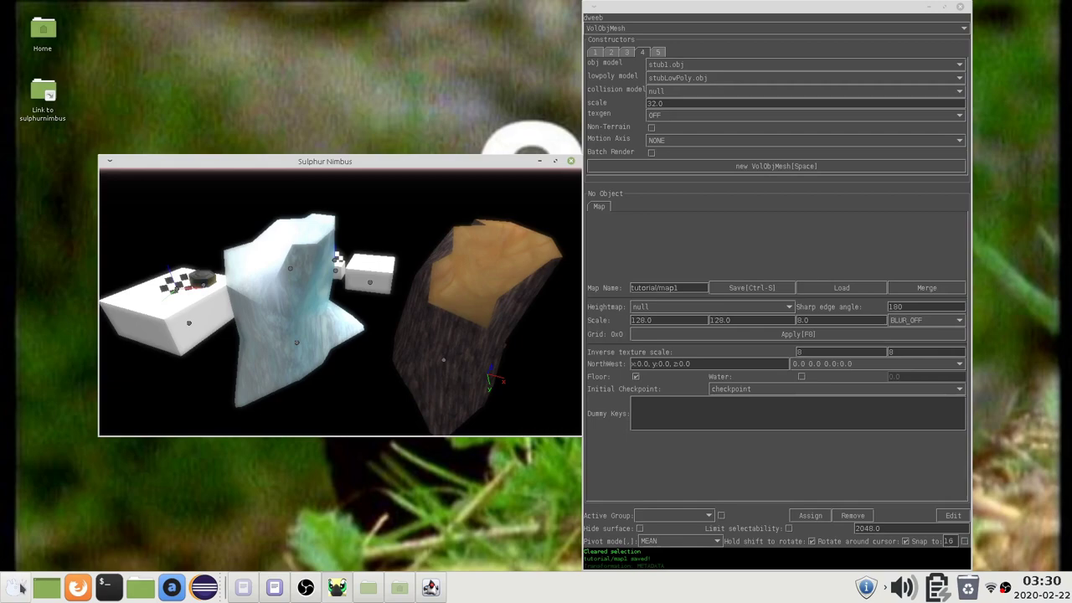
- Find Blender among the installed applications and launch it
left_click(15, 581)
type("blen")
key("Return")
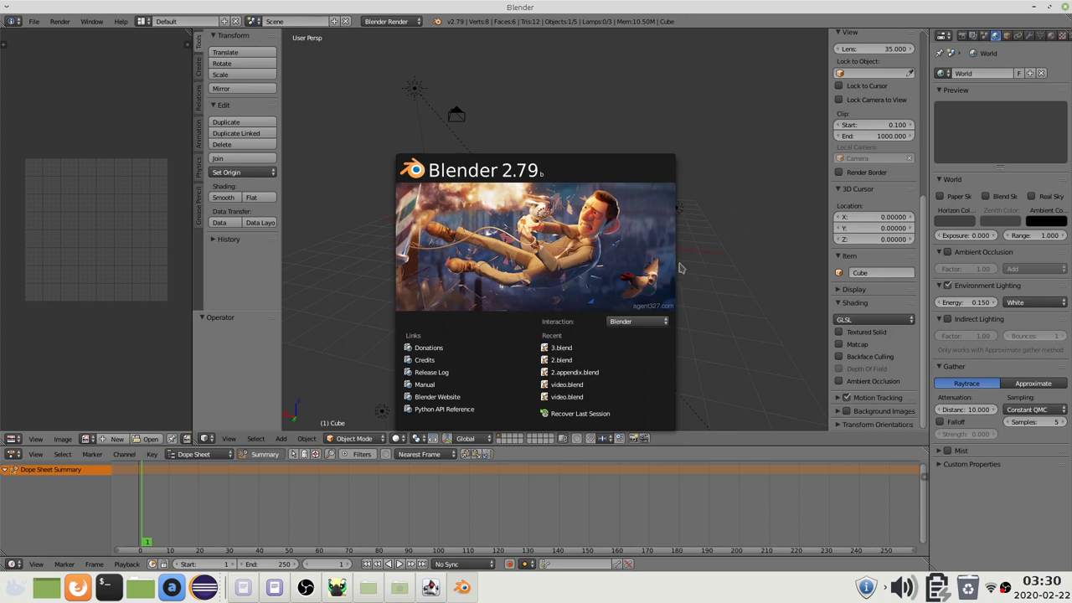
middle_click_drag(689, 242, 603, 303)
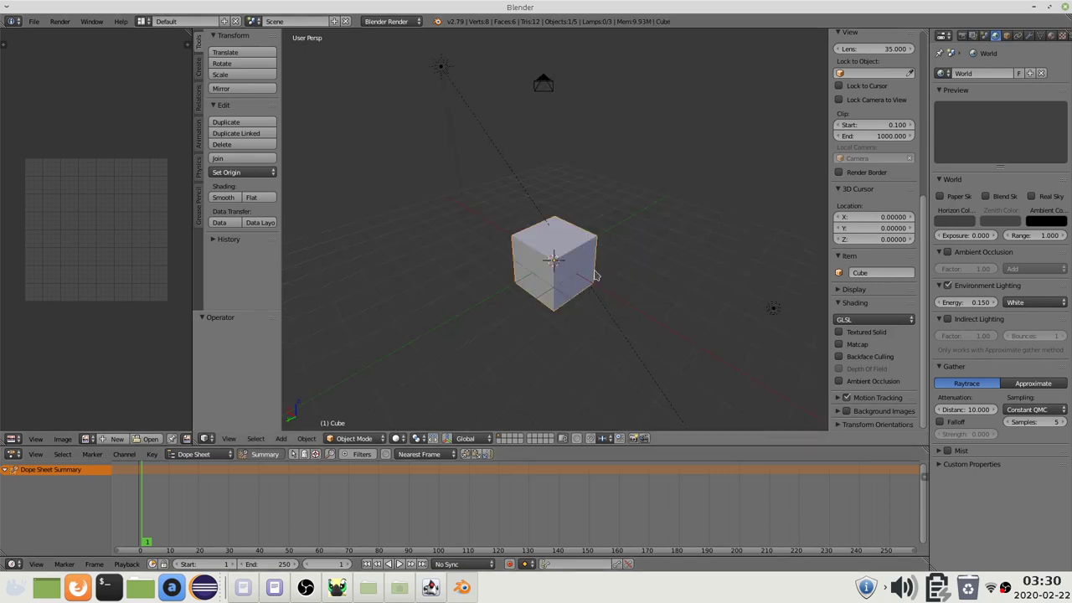
middle_click_drag(584, 293, 796, 277)
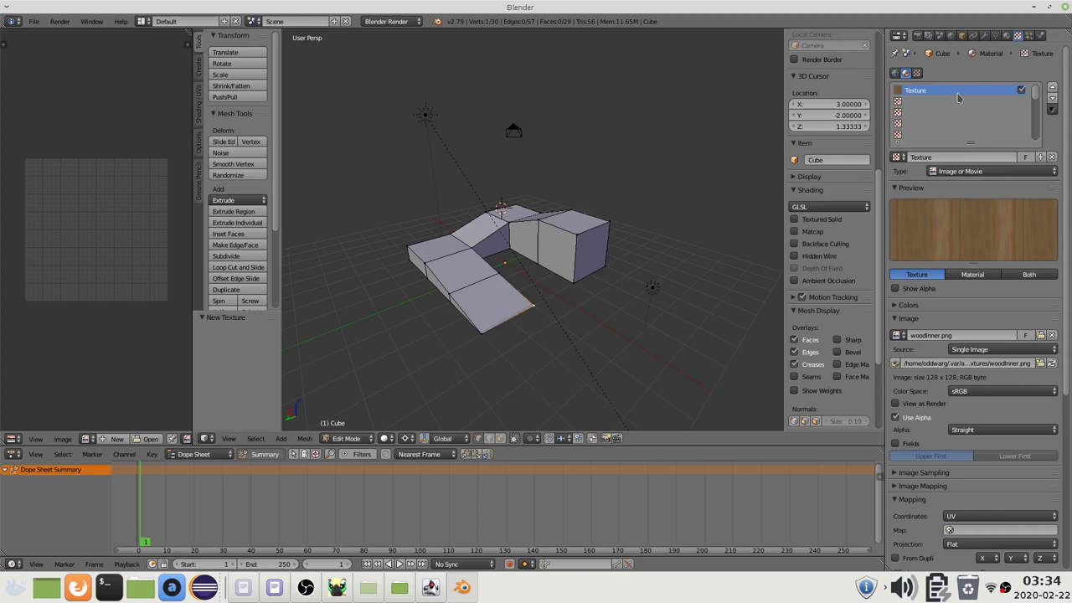
- Keep only diffuse Color as the influence of the woodInner.png texture and set its blend type to Multiply
scroll(929, 218, "down", 8)
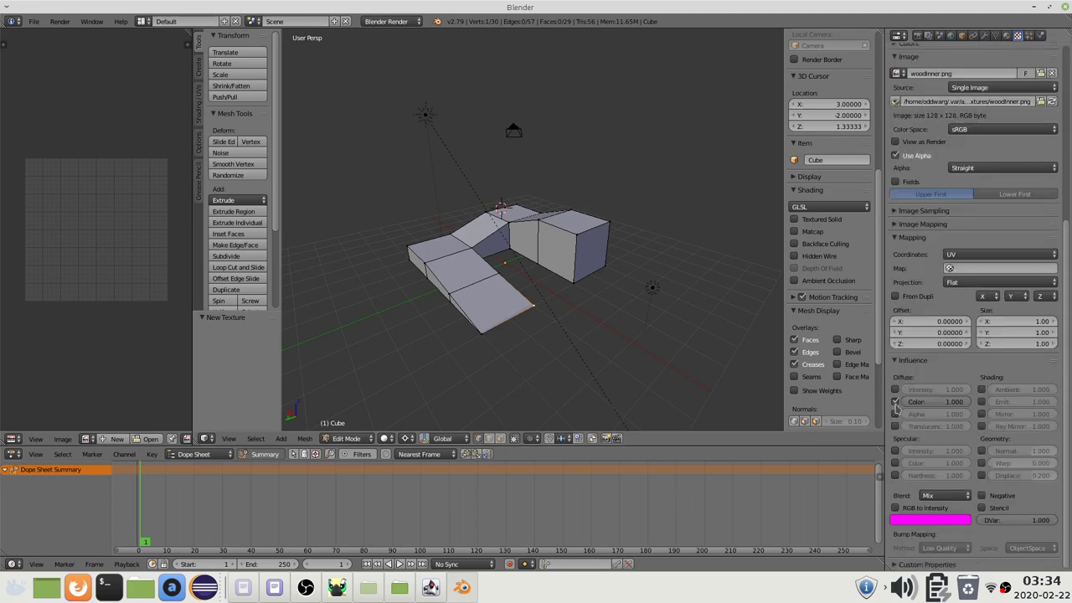
left_click(894, 402)
left_click(895, 463)
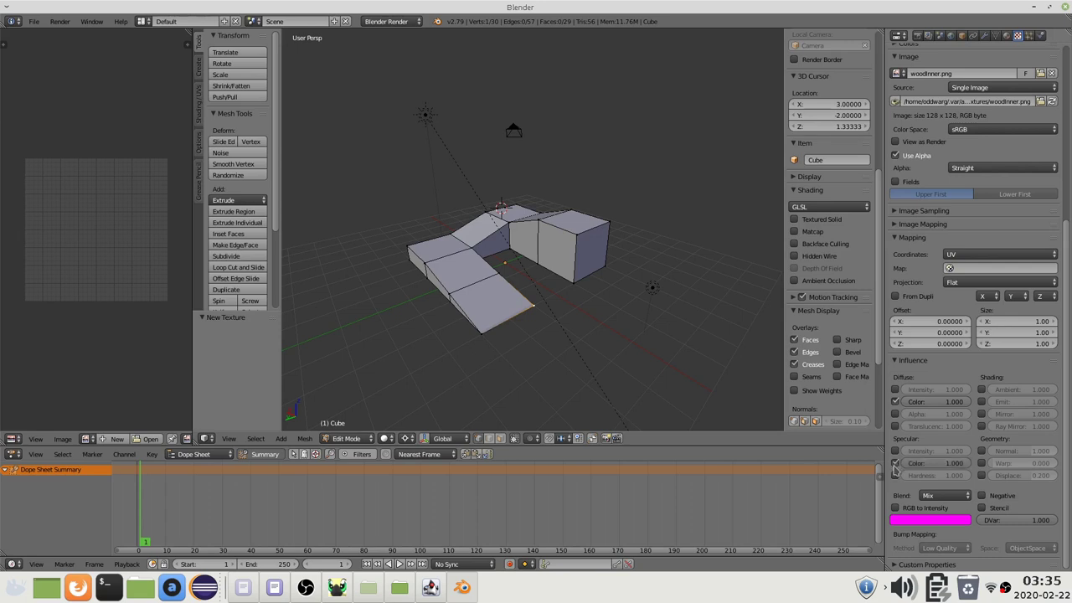
left_click(894, 463)
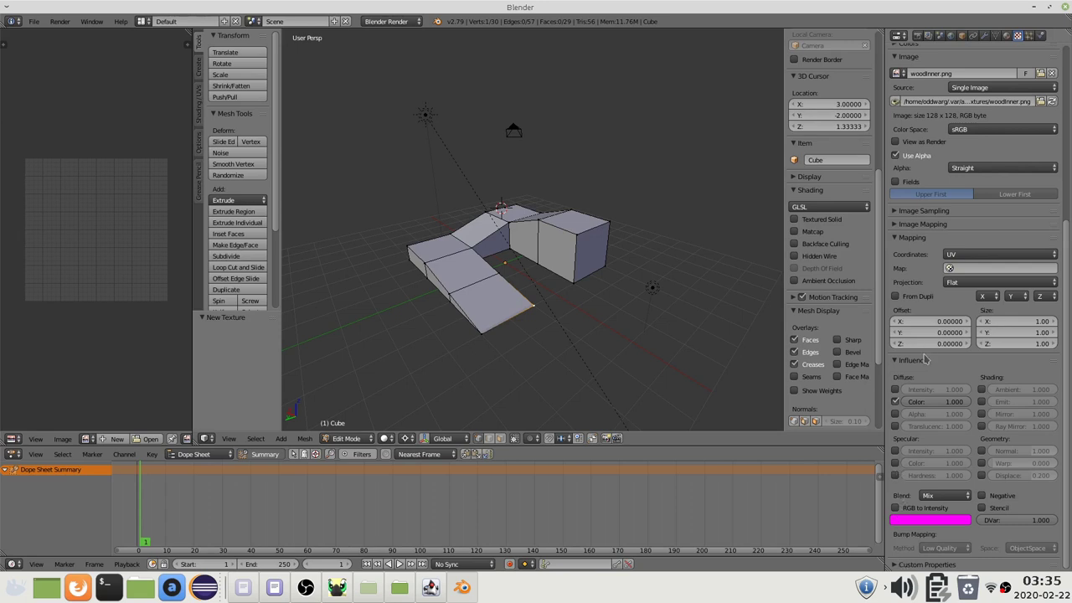
left_click(939, 498)
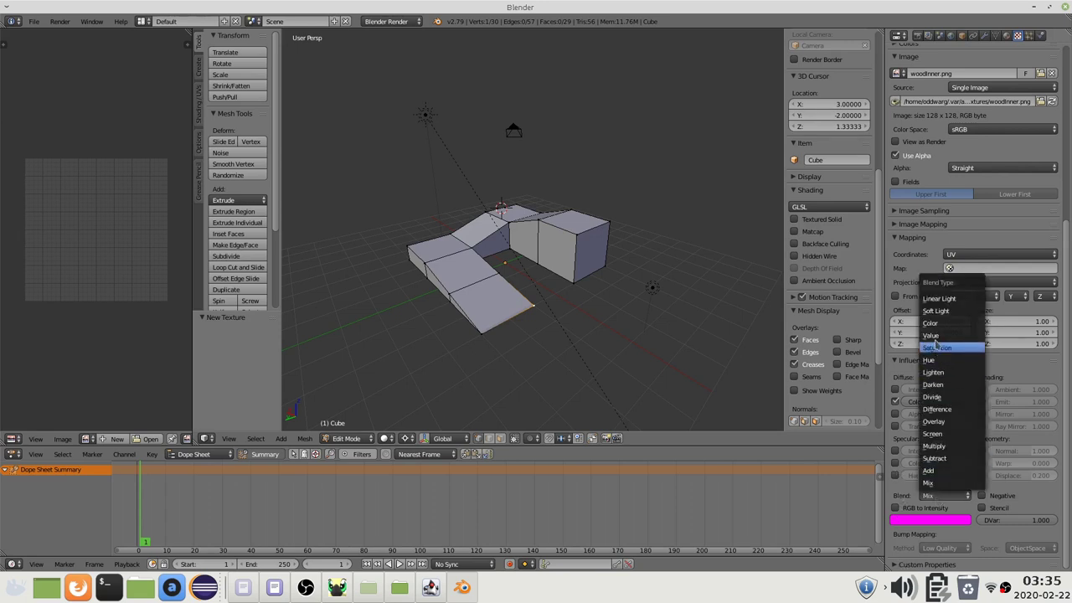
left_click(941, 447)
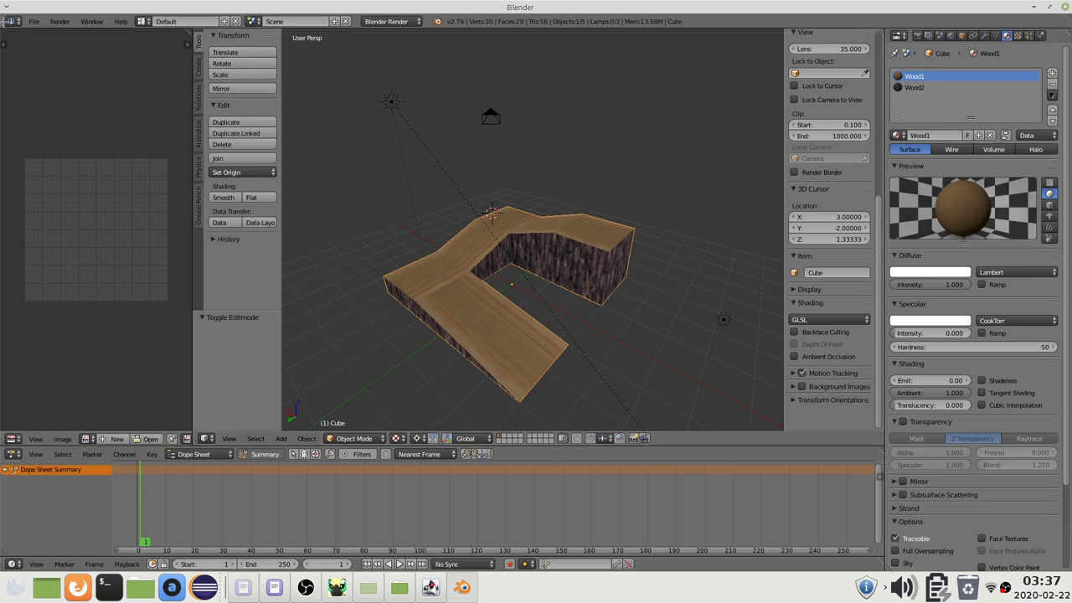
- Start a Wavefront OBJ export and create a folder named tutorial inside res/models as the destination
left_click(36, 21)
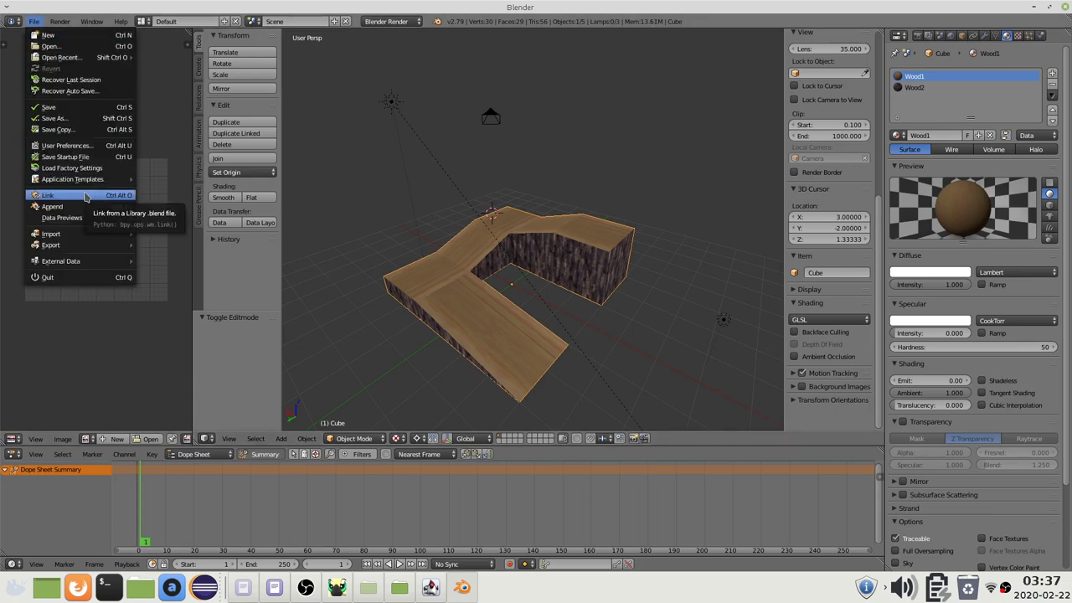
mouse_move(75, 245)
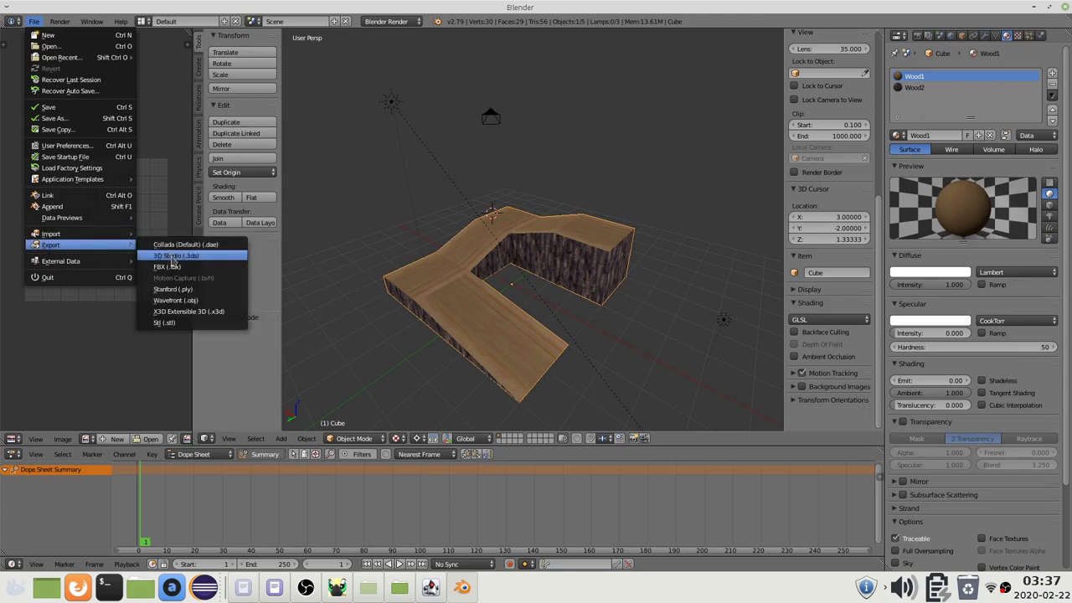
left_click(199, 300)
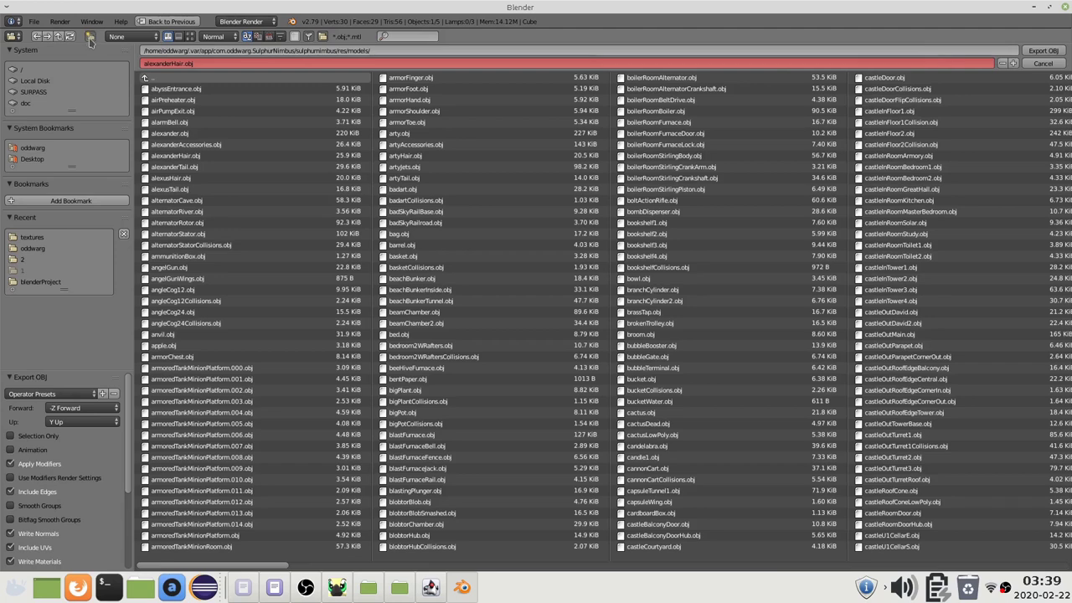
left_click(88, 37)
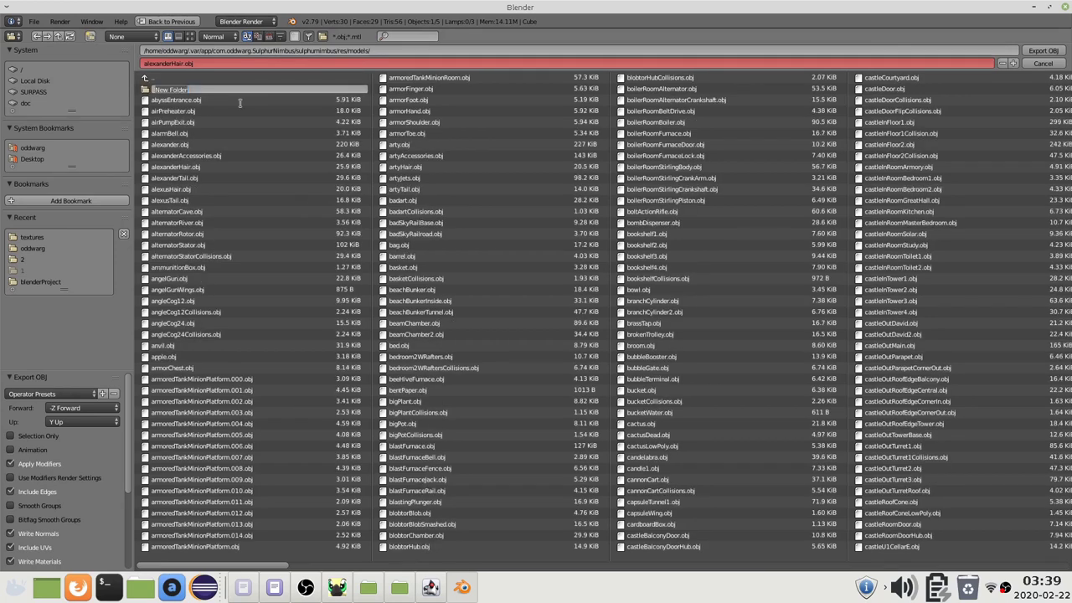
key("BackSpace")
type("tutorial")
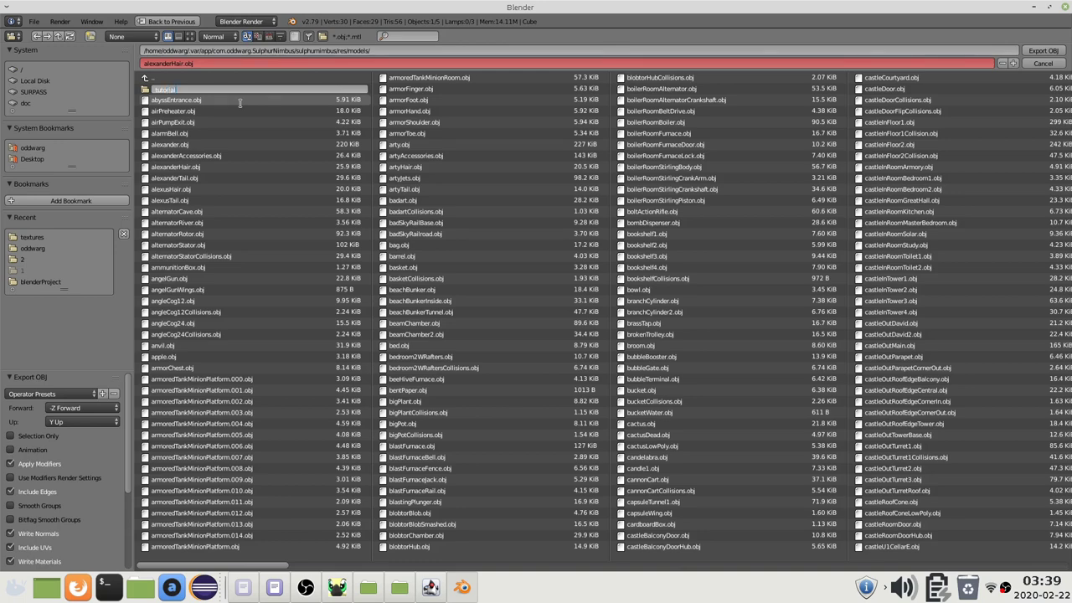
key("Return")
left_click(171, 89)
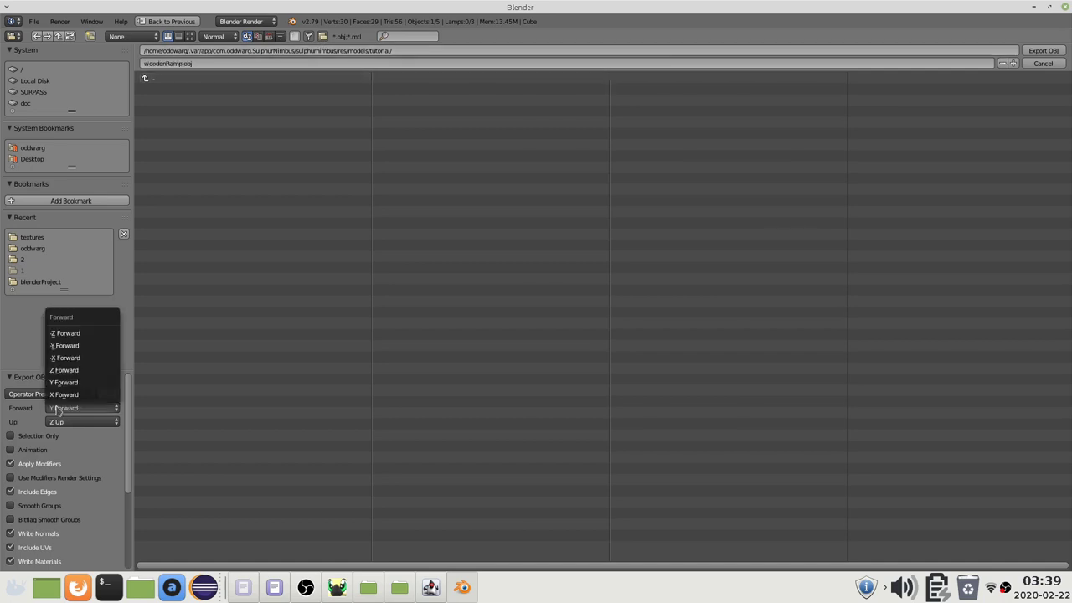
- Set the OBJ export axes to Y Forward and Z Up, and enable Selection Only
left_click(59, 410)
left_click(59, 410)
left_click(60, 423)
left_click(61, 423)
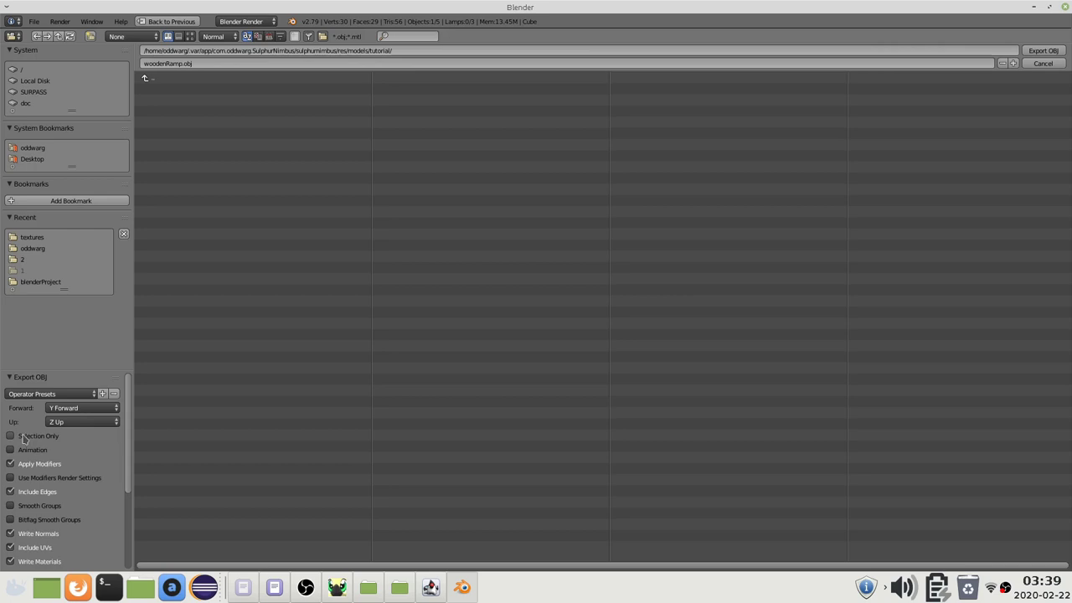
left_click(32, 436)
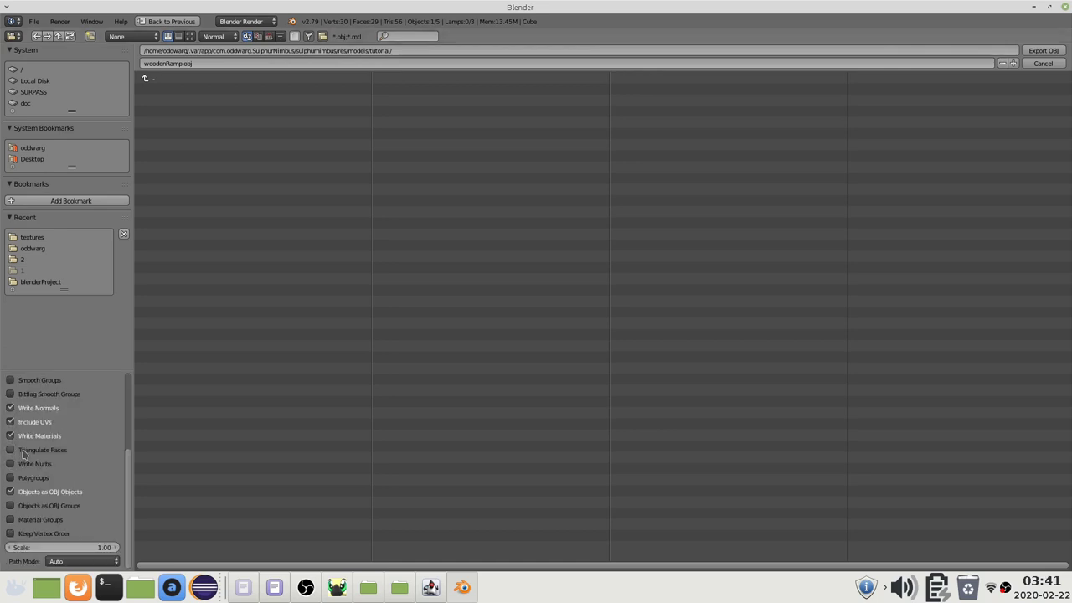
- Enable Triangulate Faces, set the path mode to Strip Path, and export the model as woodenRamp.obj
left_click(28, 453)
left_click(61, 561)
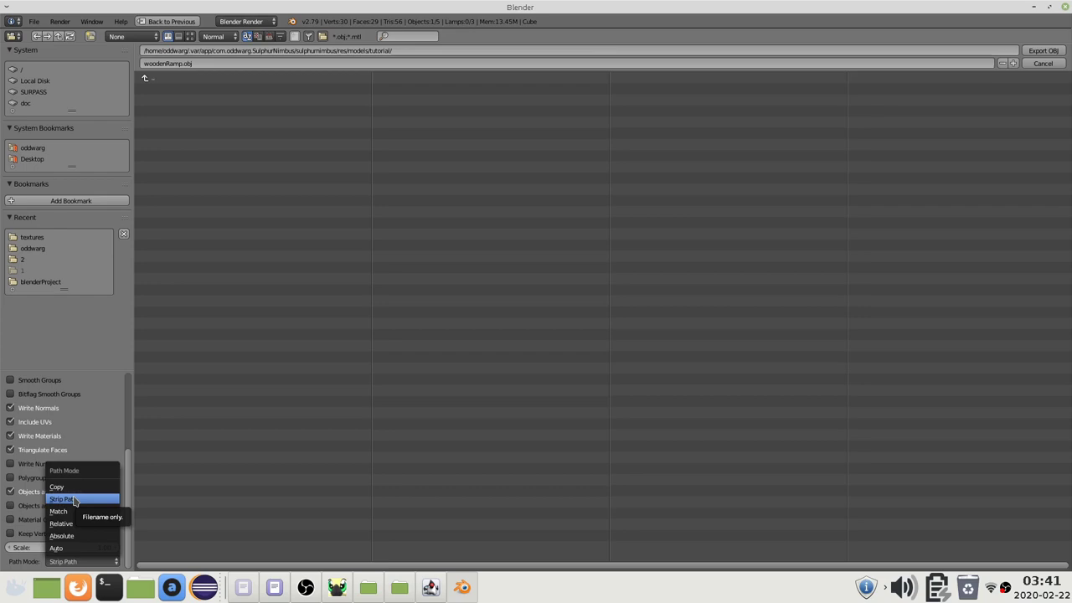
left_click(74, 500)
left_click(1041, 51)
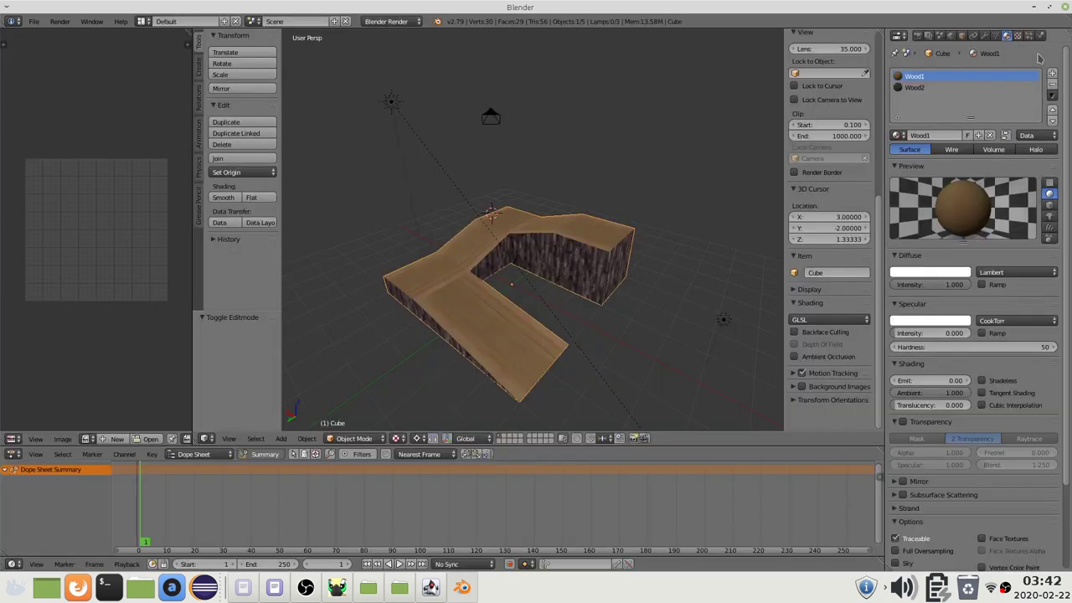
- Switch to the file manager and put woodenRamp.mtl from the models/tutorial folder on the clipboard
key("alt+Tab")
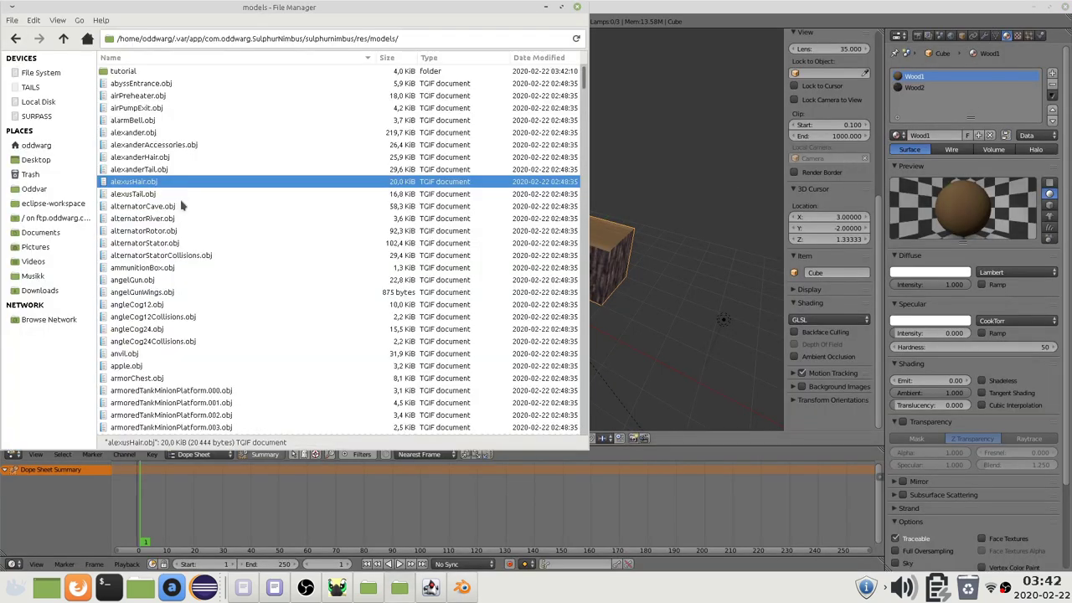
double_click(123, 71)
right_click(133, 72)
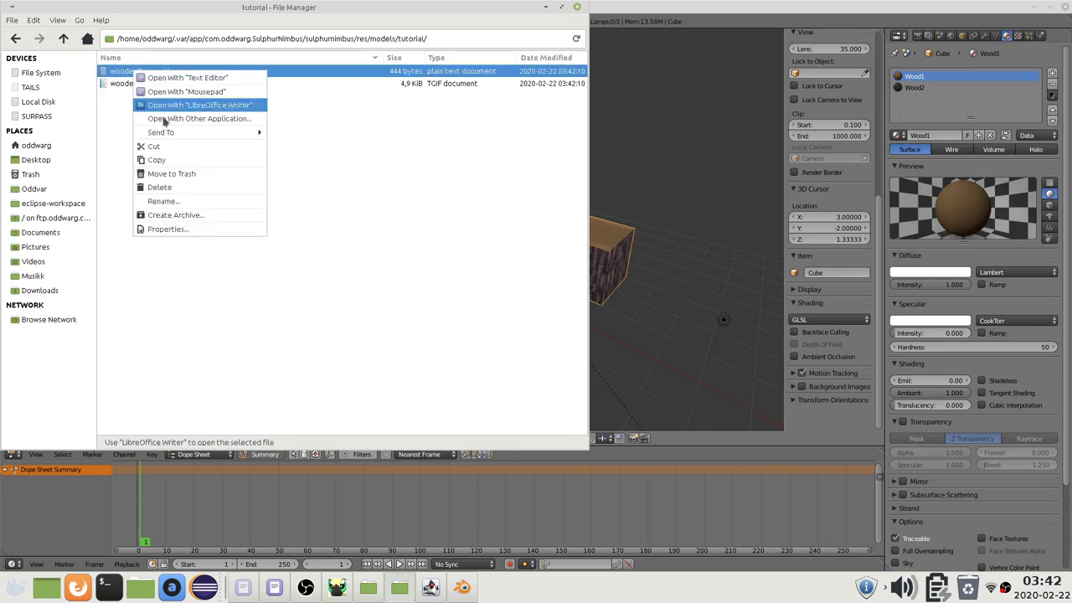
left_click(106, 109)
- Create a tutorial folder inside res/materials and paste woodenRamp.mtl into it
left_click(63, 39)
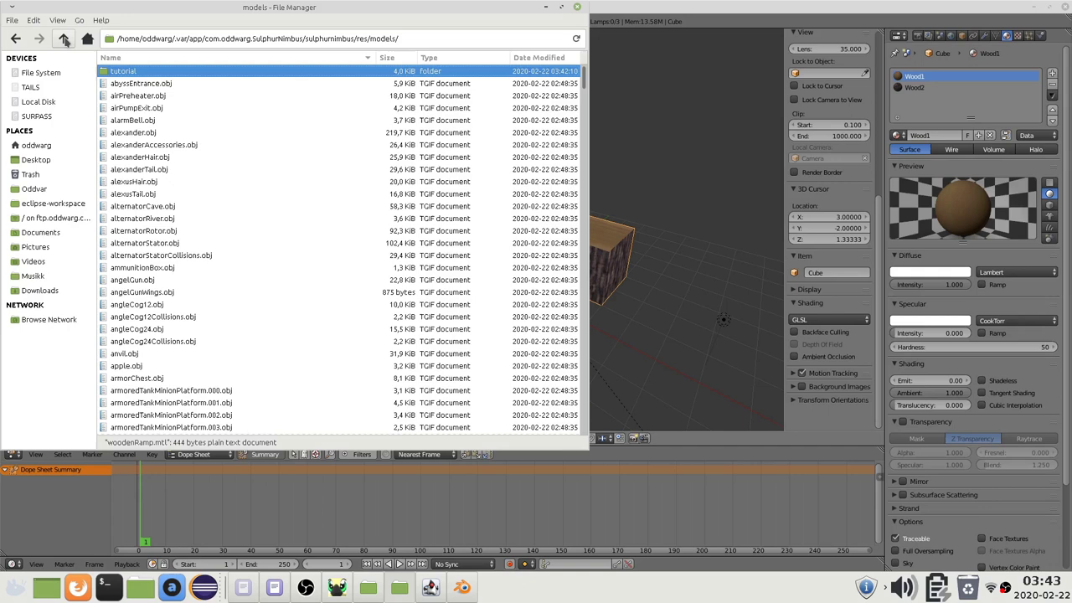
left_click(64, 39)
double_click(121, 181)
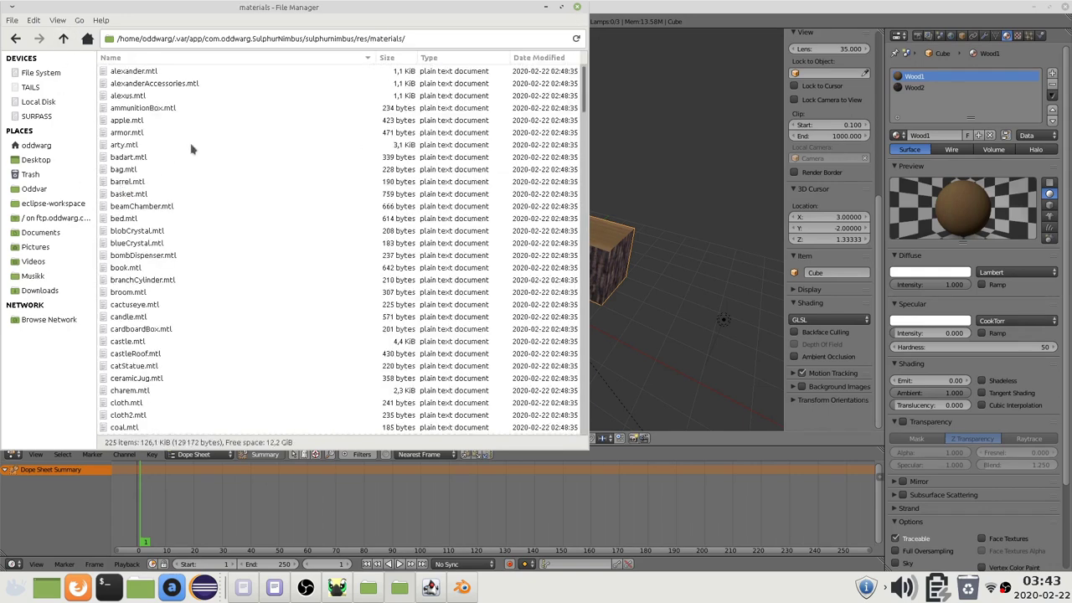
right_click(546, 141)
left_click(568, 153)
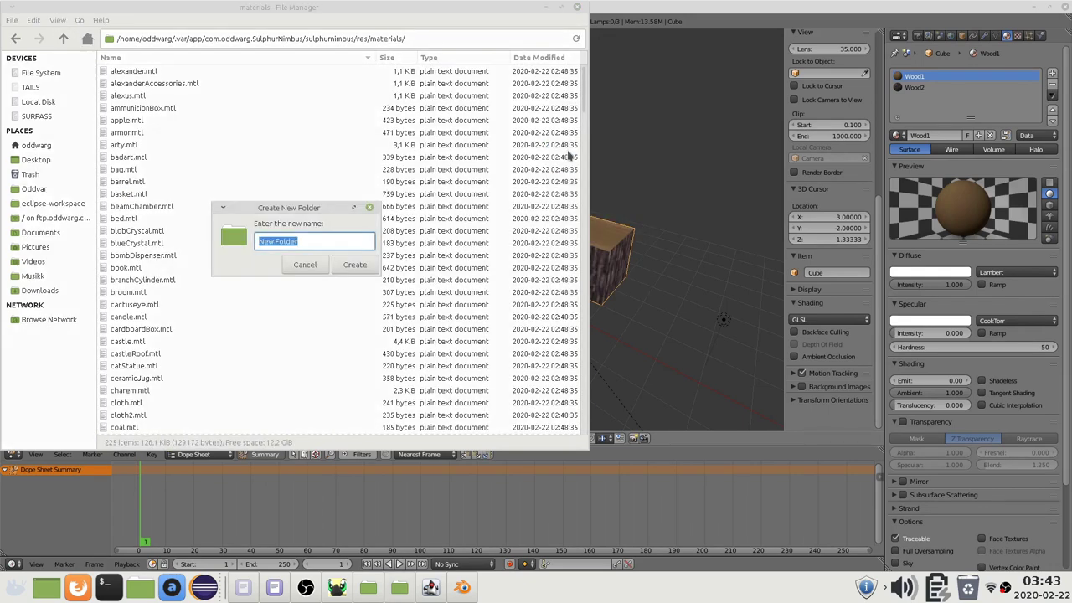
type("tutorial")
key("Return")
key("ctrl+v")
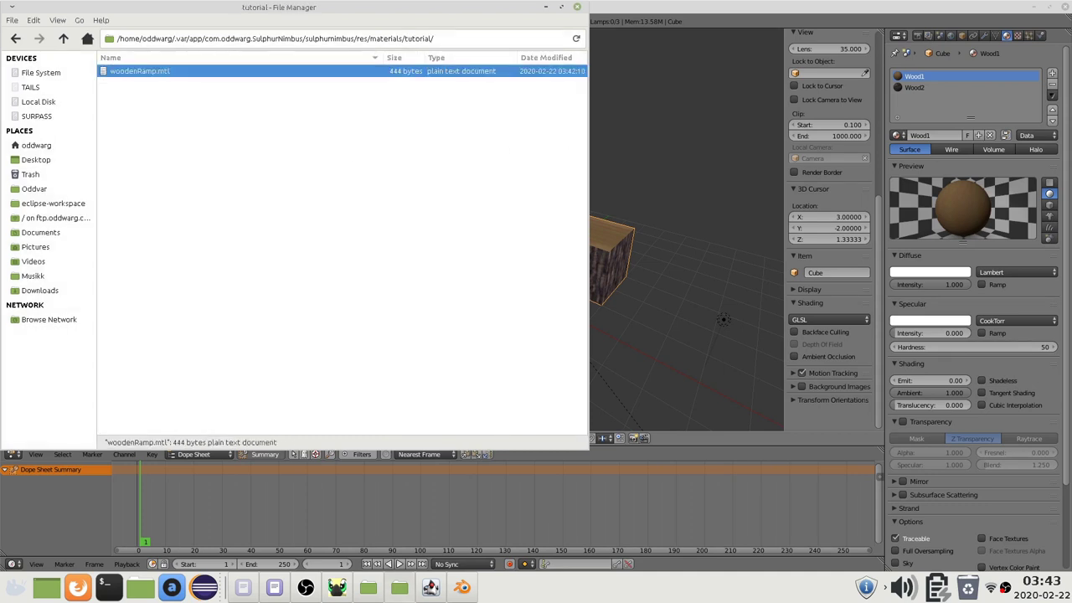
- Examine the material and texture entries of woodenRamp.mtl in Mousepad, and open the res/textures folder
right_click(159, 71)
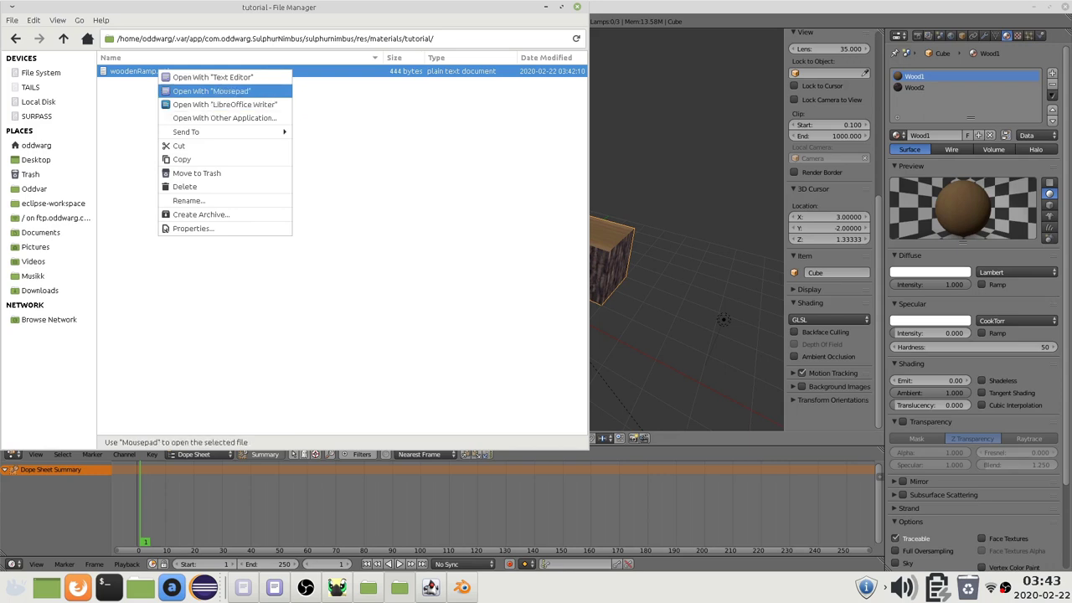
left_click(211, 90)
left_click_drag(539, 69, 401, 76)
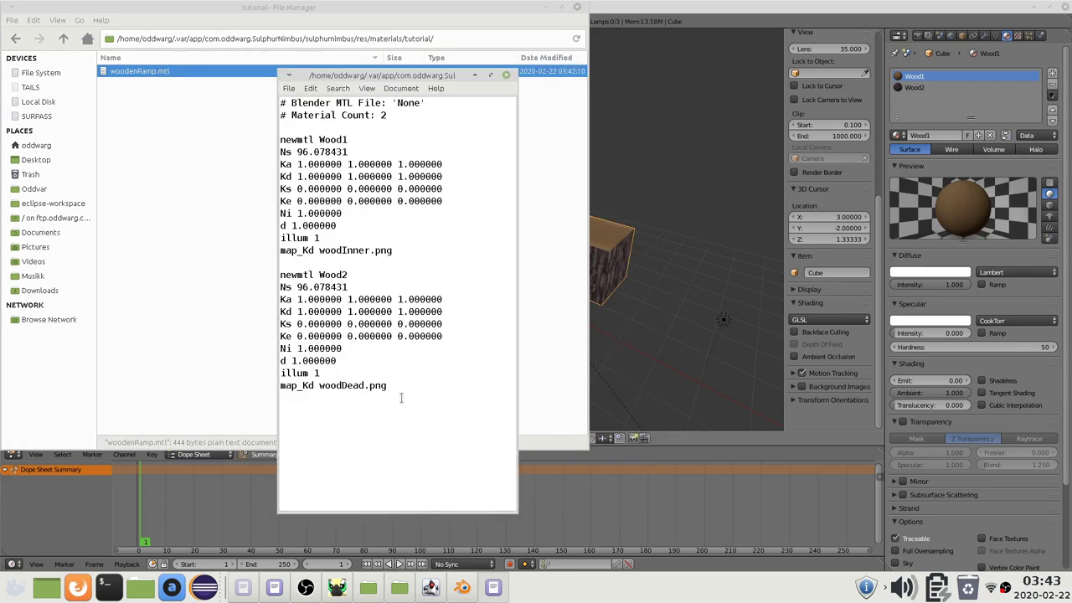
key("ctrl+a")
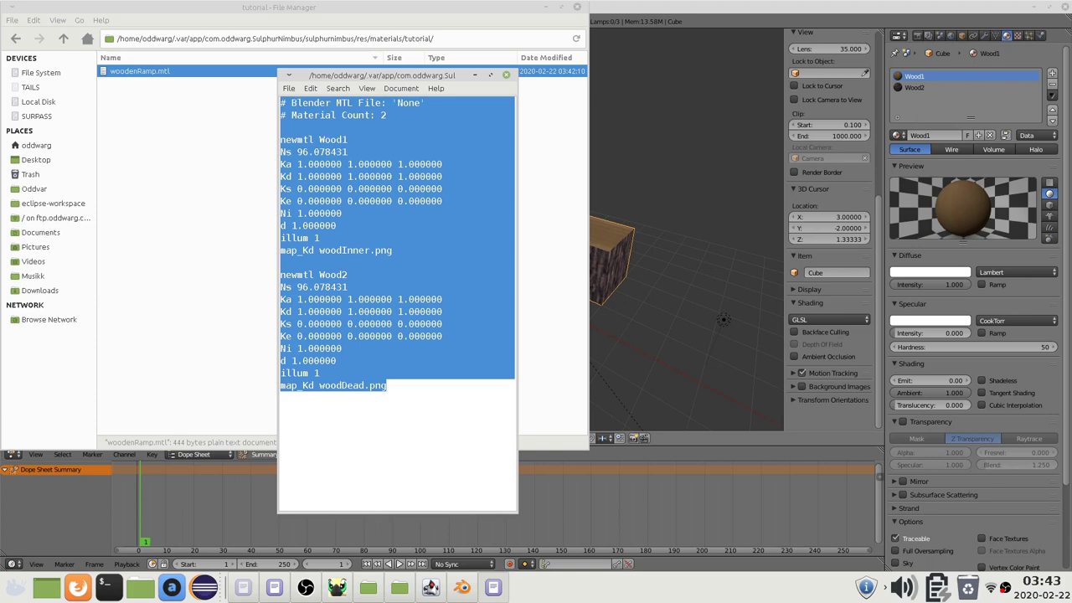
left_click(420, 383)
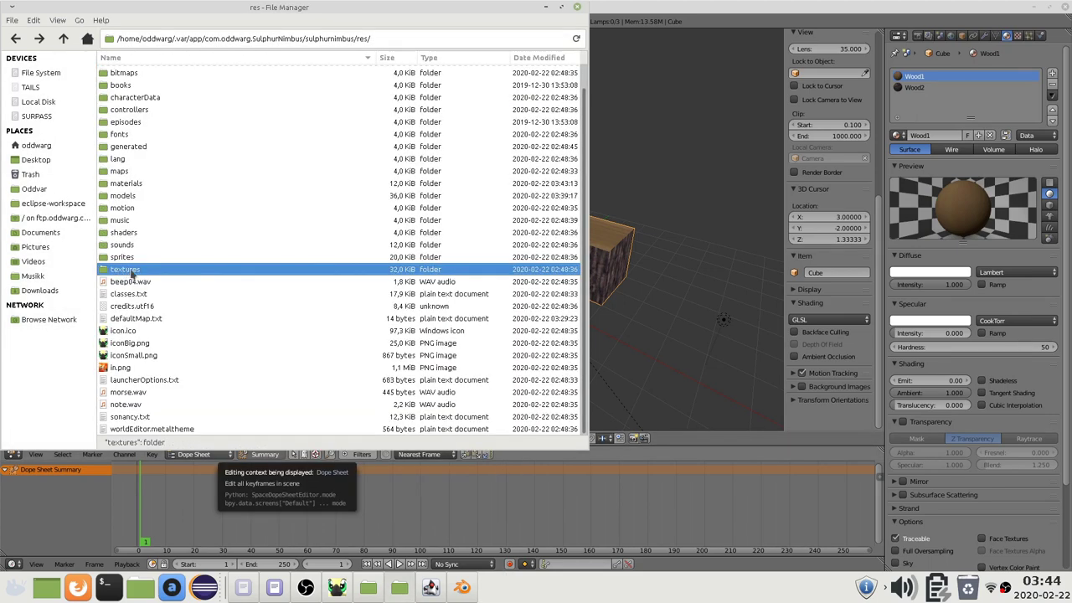
double_click(125, 273)
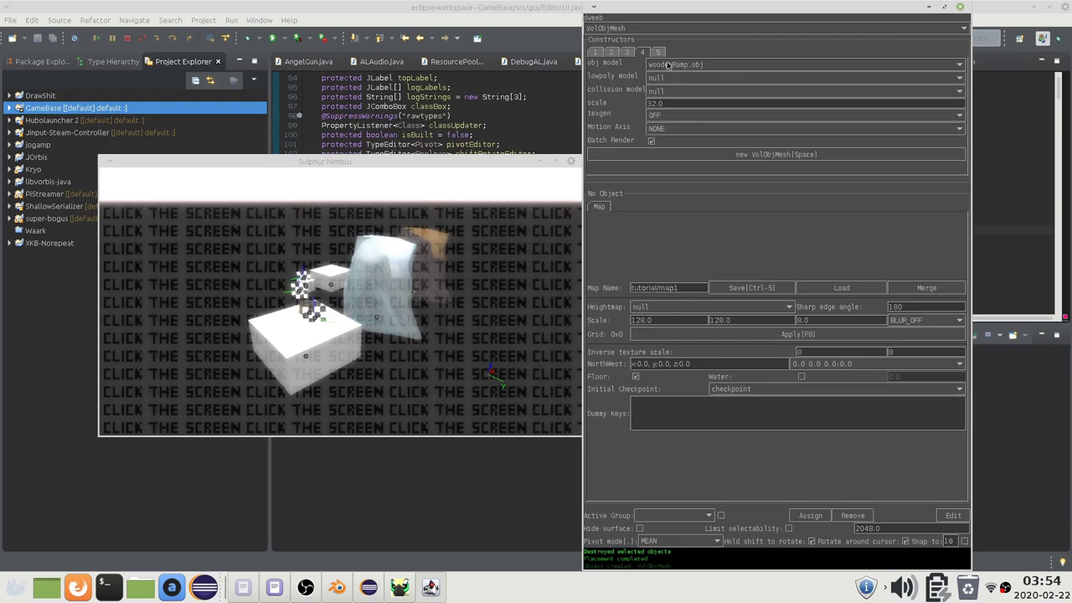
- In the Sulphur Nimbus map editor, choose woodenRamp.obj as the obj model and place a new VolObjMesh near the existing stumps
left_click(670, 66)
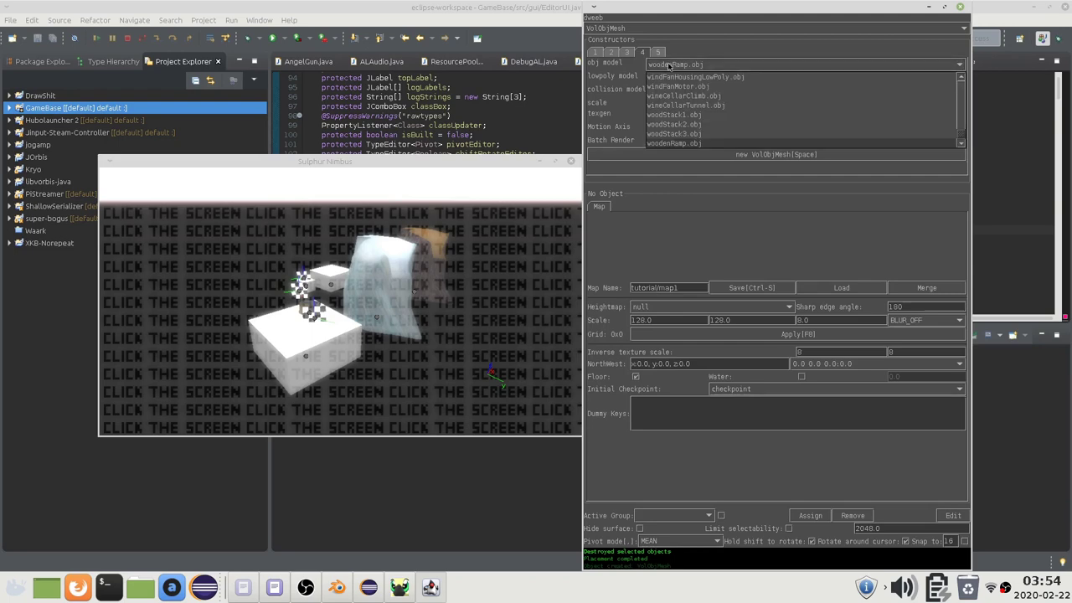
left_click(702, 144)
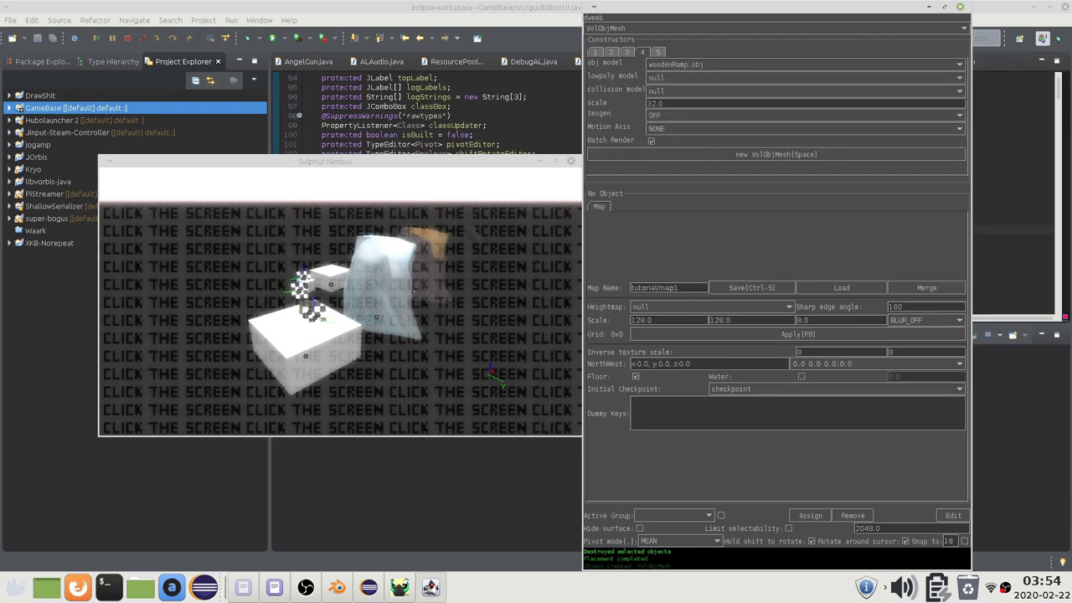
left_click(480, 304)
key("space")
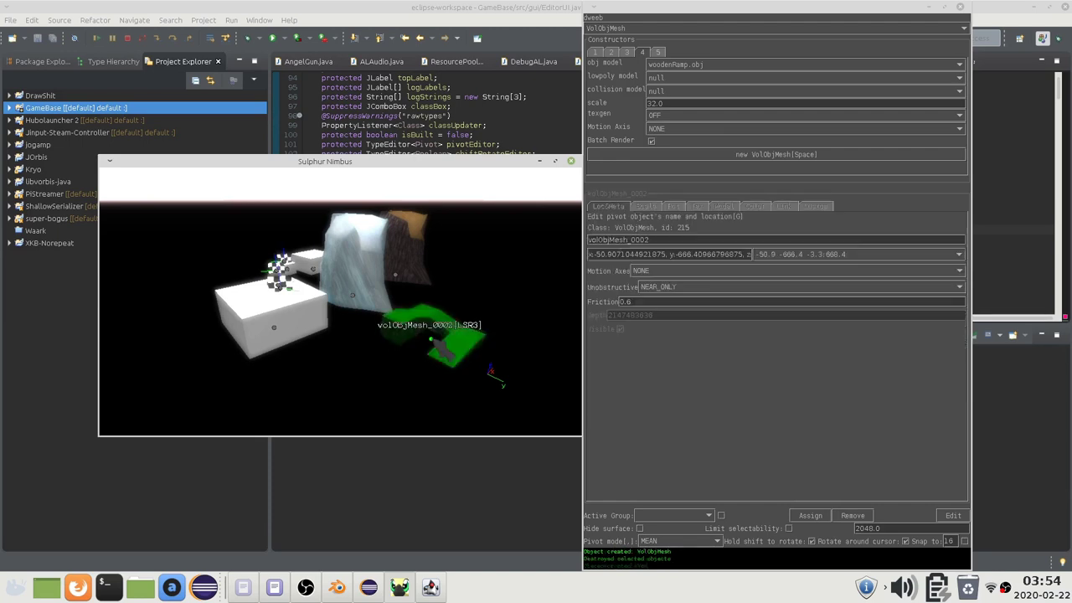
left_click(432, 342)
scroll(504, 306, "up", 3)
scroll(376, 313, "down", 2)
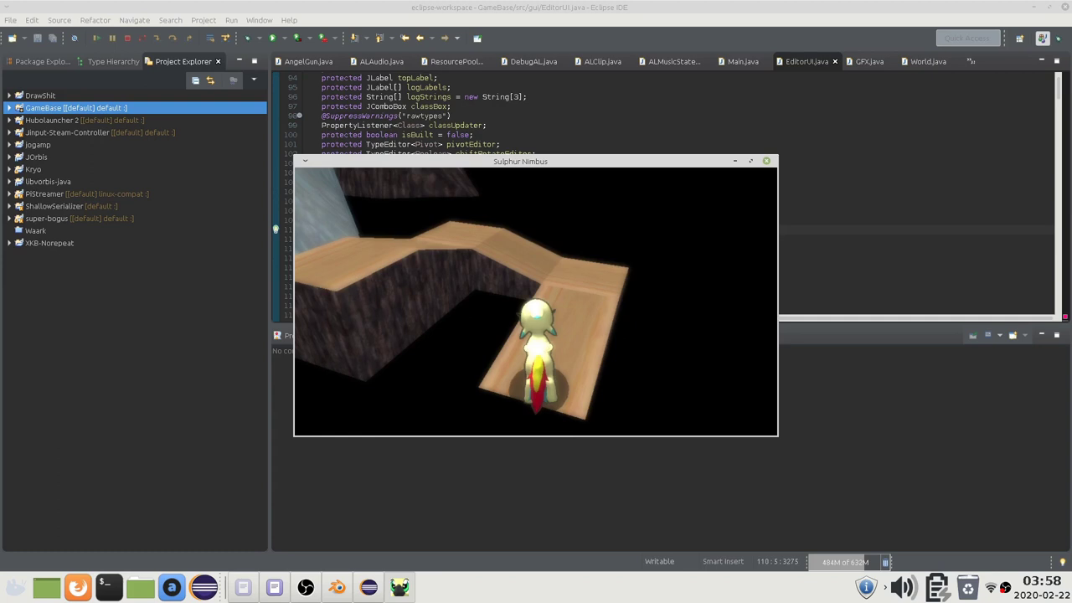
- Play-test the map by running and jumping the character across the wooden ramp, and switch to the hotkey notes
key("w")
key("space")
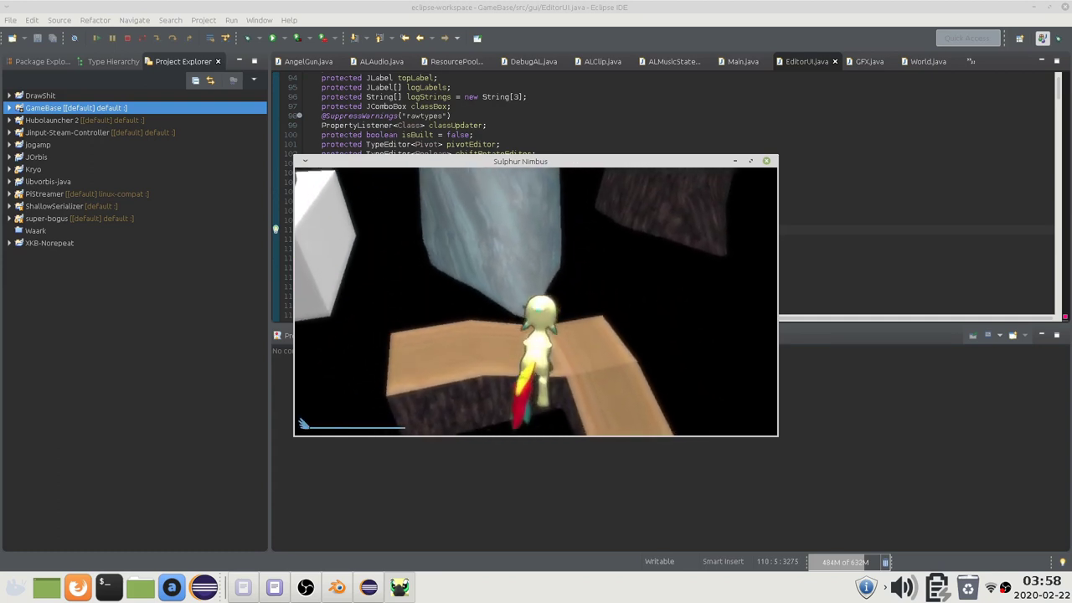
key("s")
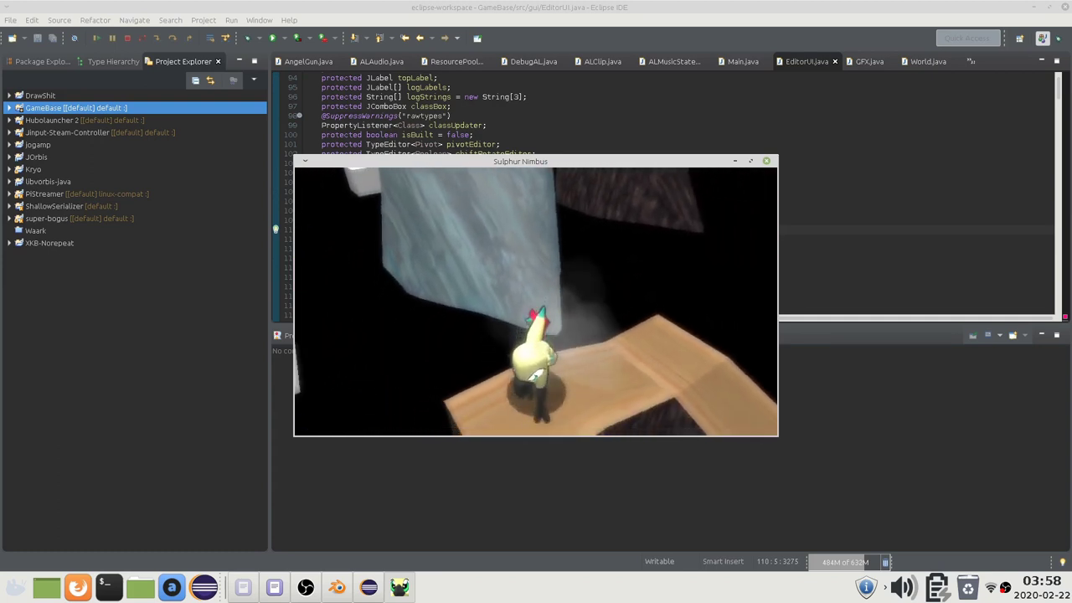
key("alt+Tab")
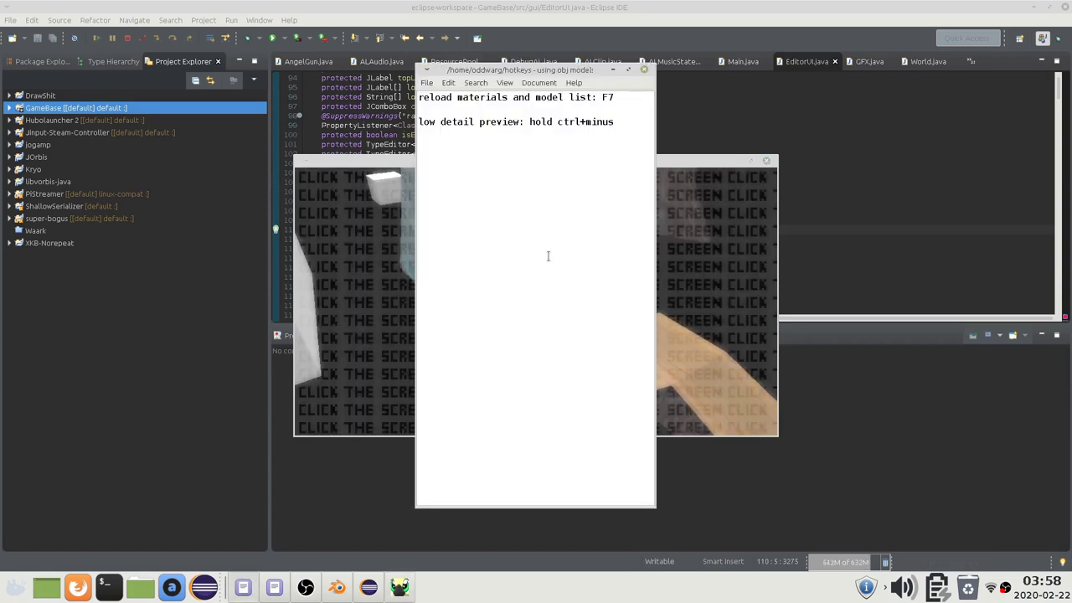